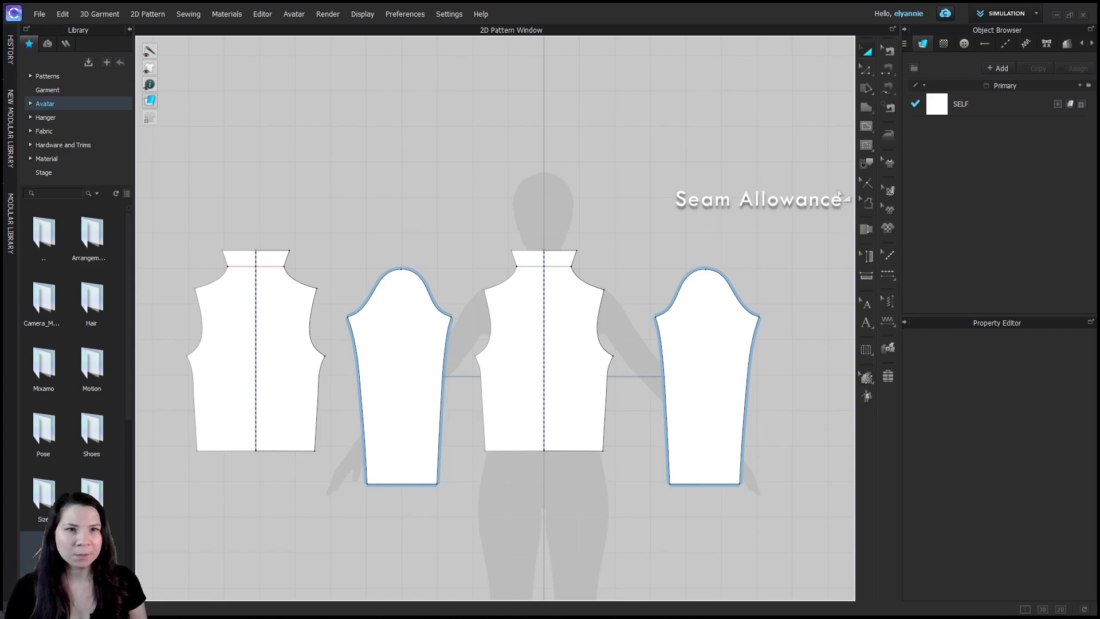
- Add a 0.375 in seam allowance to the front bodice's shoulder seam
click(866, 204)
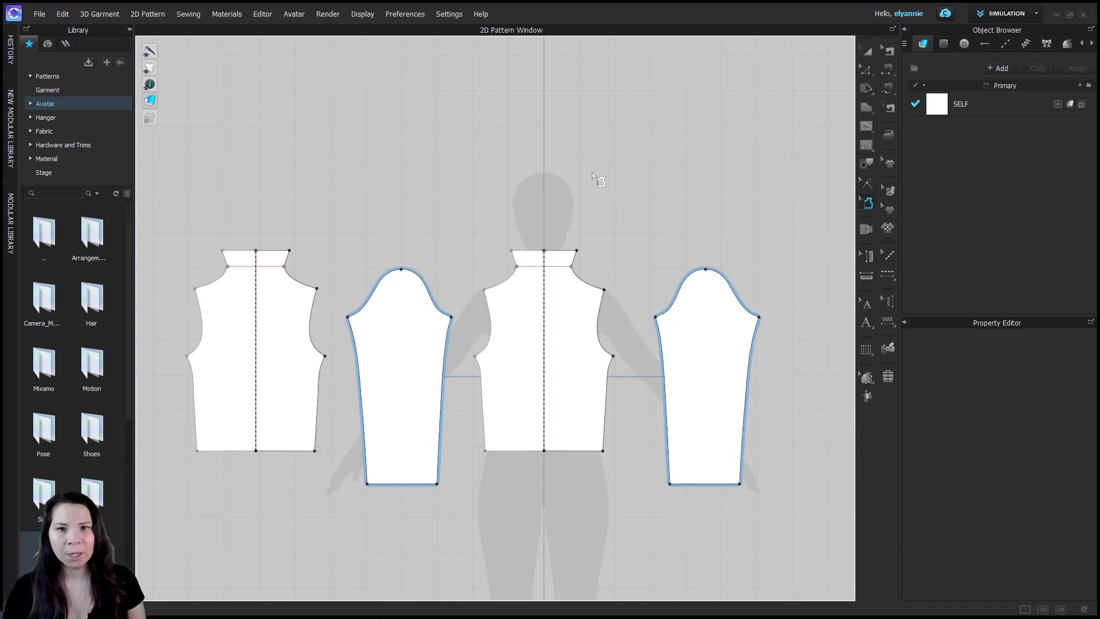
click(588, 282)
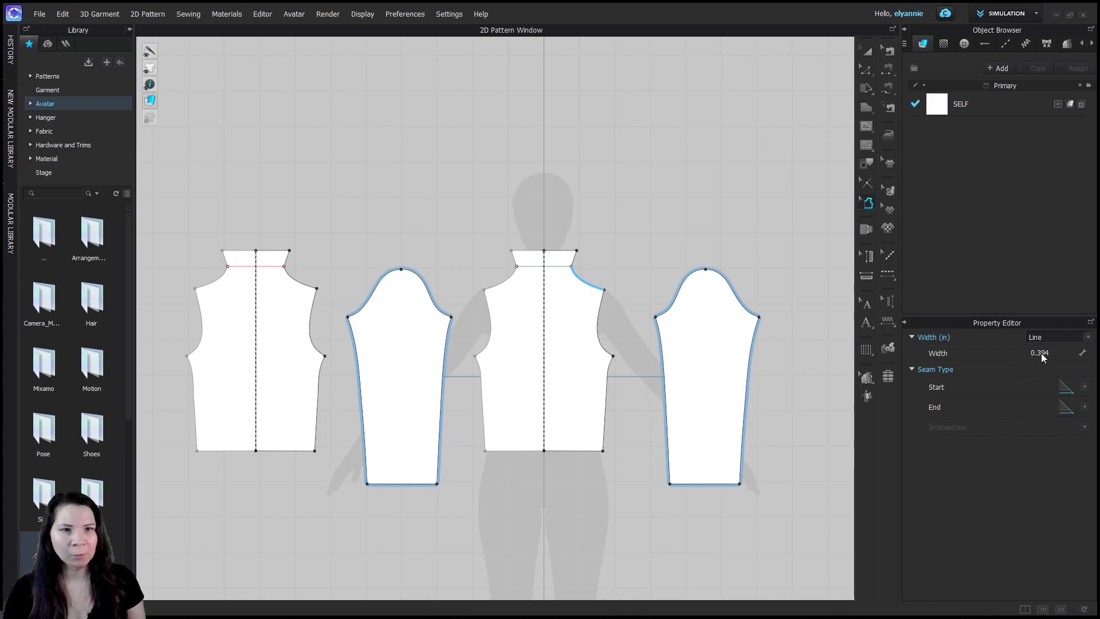
click(1057, 354)
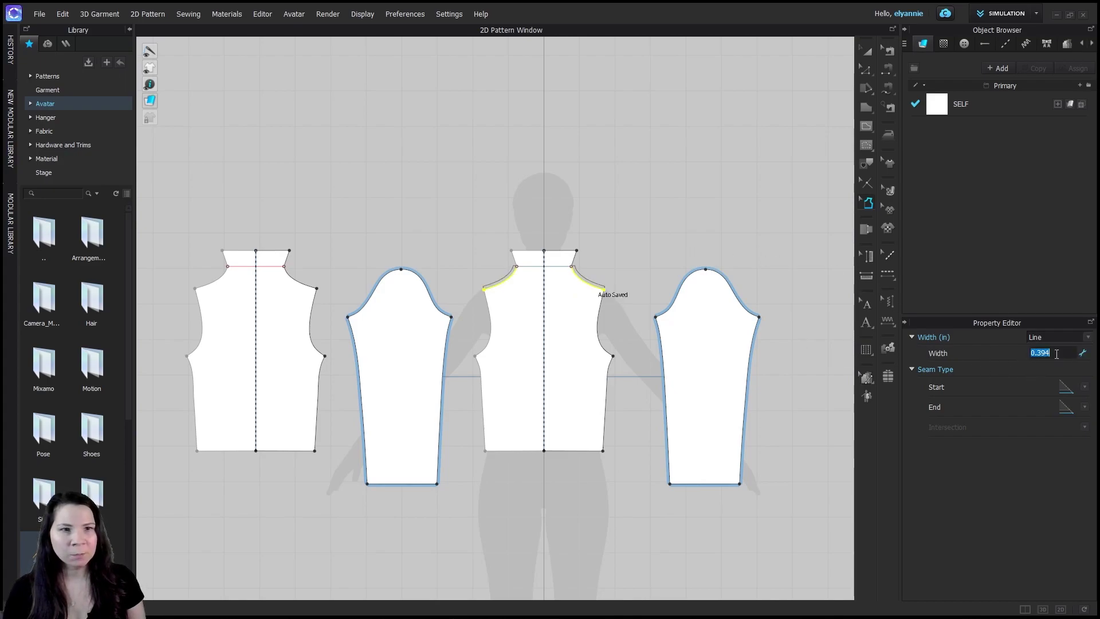
text(.375)
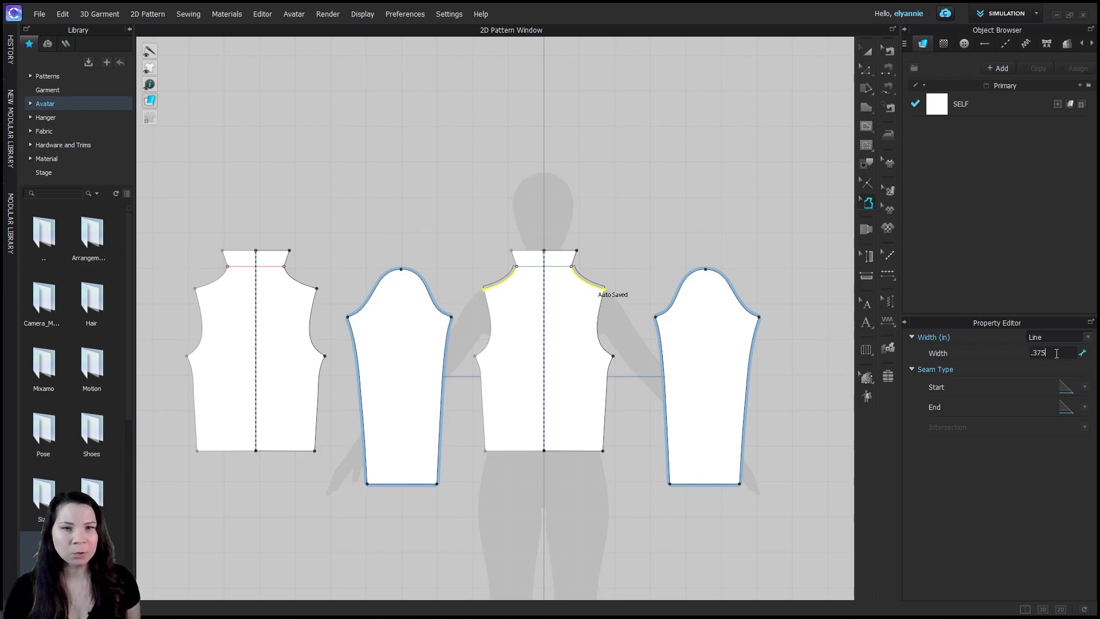
key(Return)
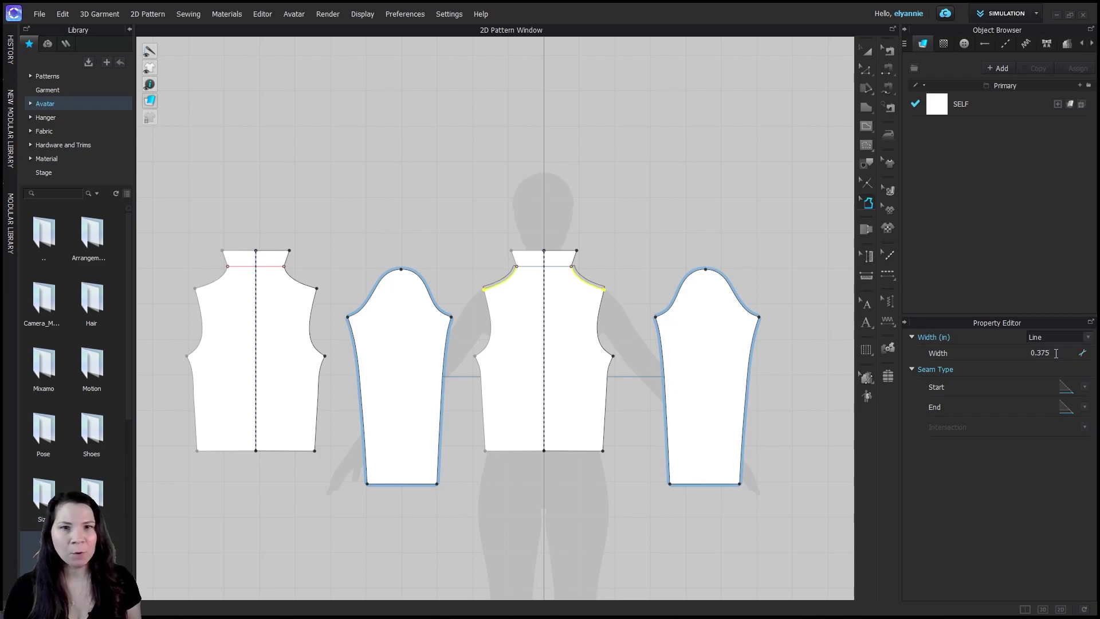
- Add seam allowances to the front bodice armholes and side seams, with the sides at 0.375 in
click(599, 322)
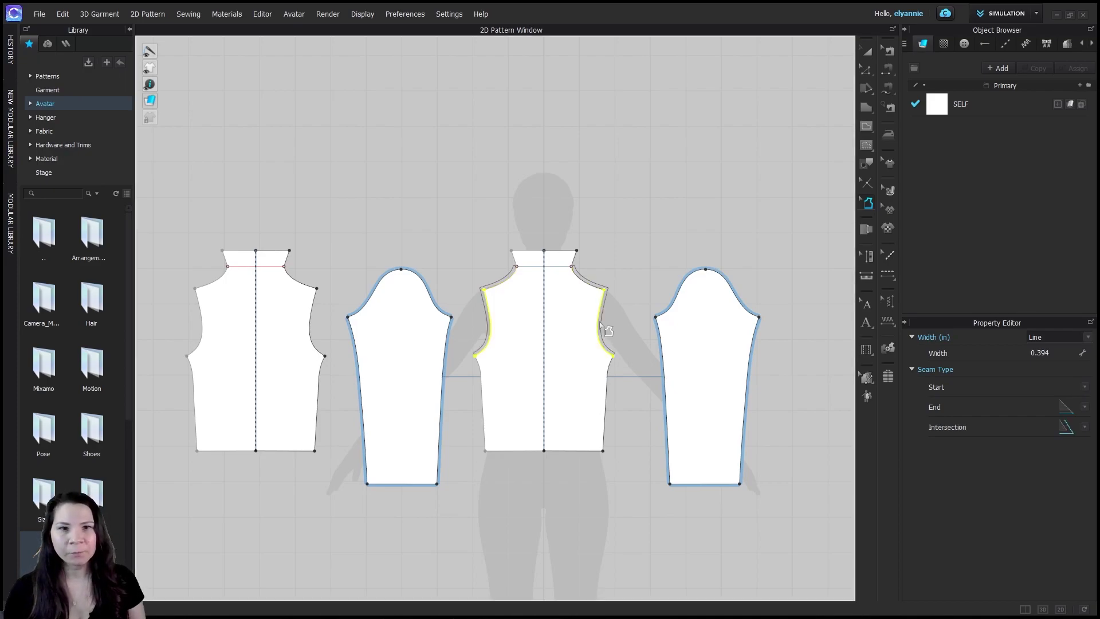
click(609, 372)
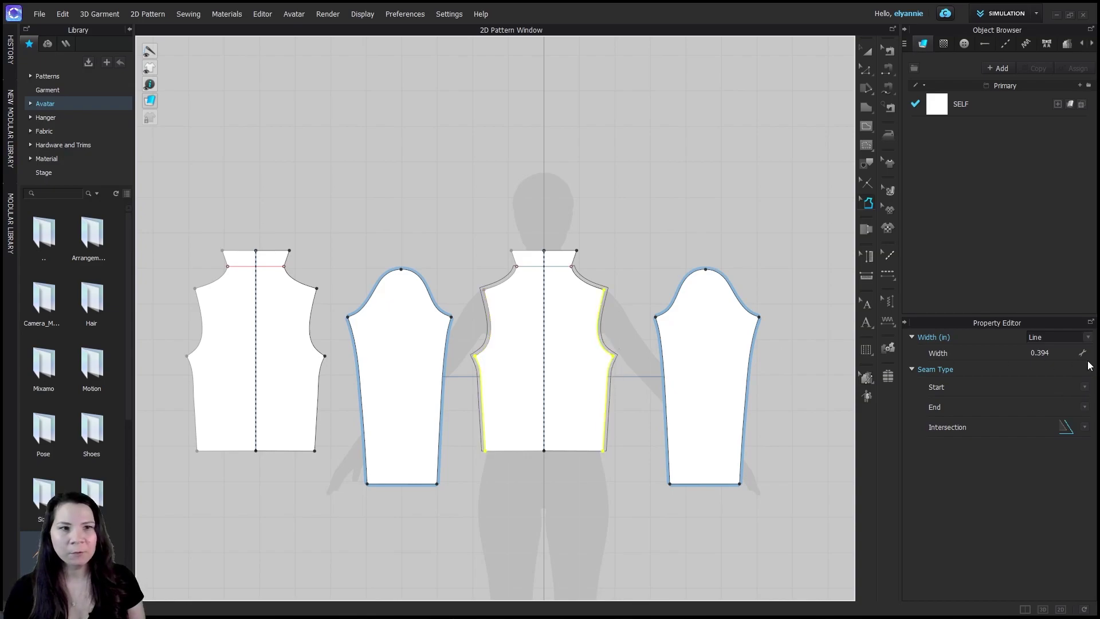
click(1052, 353)
text(.375)
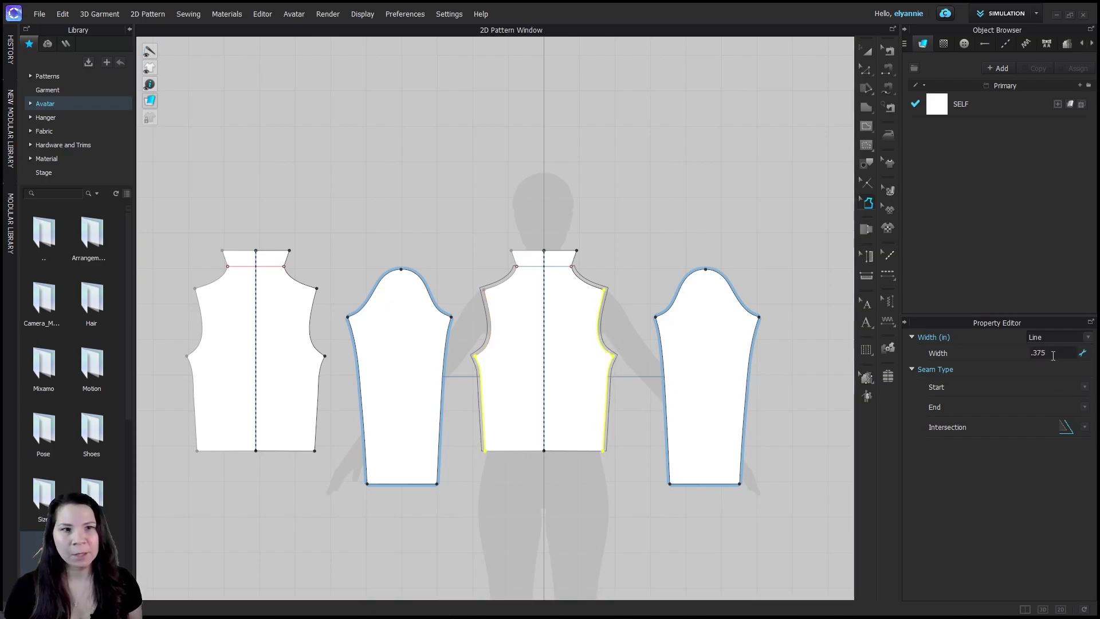
key(Return)
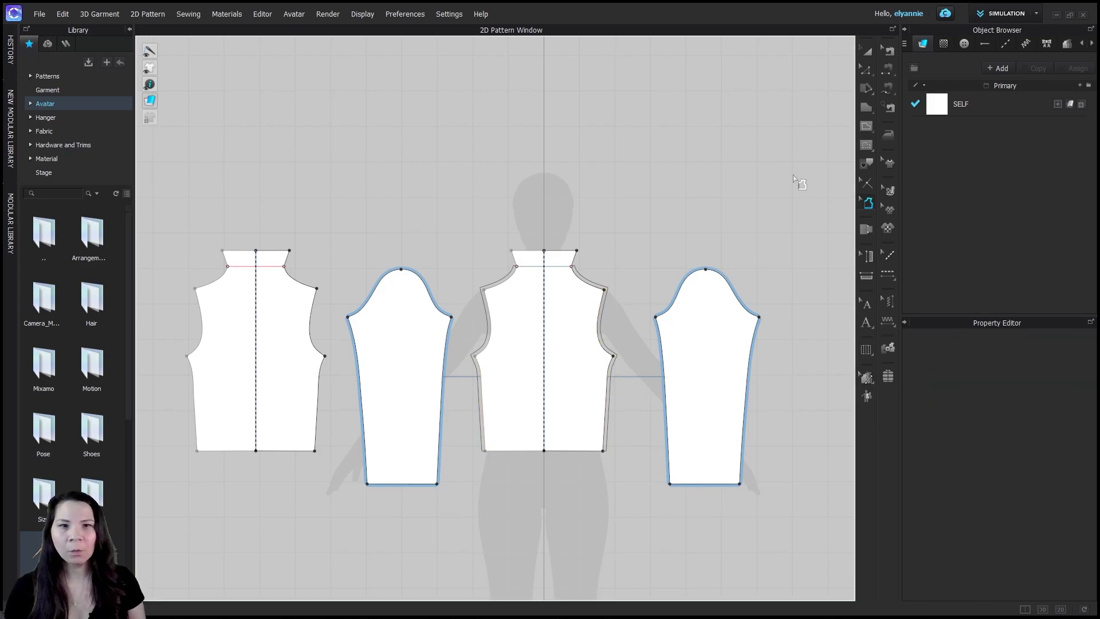
- Select all four pattern pieces and set their seam allowance width to 0.3 in
drag(793, 174, 181, 545)
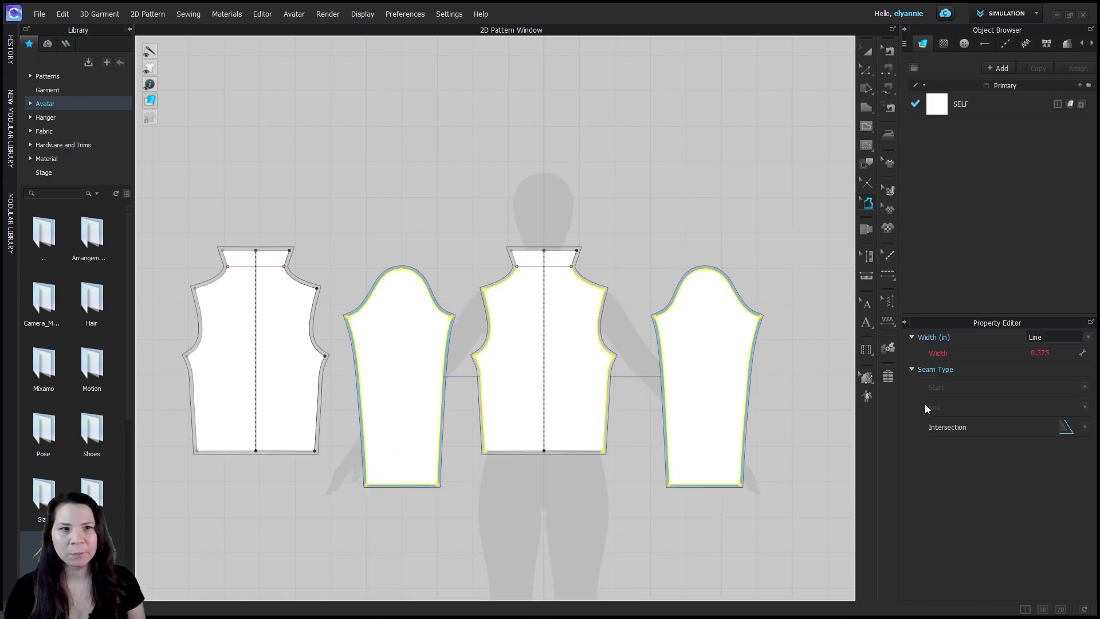
click(1043, 354)
key(BackSpace)
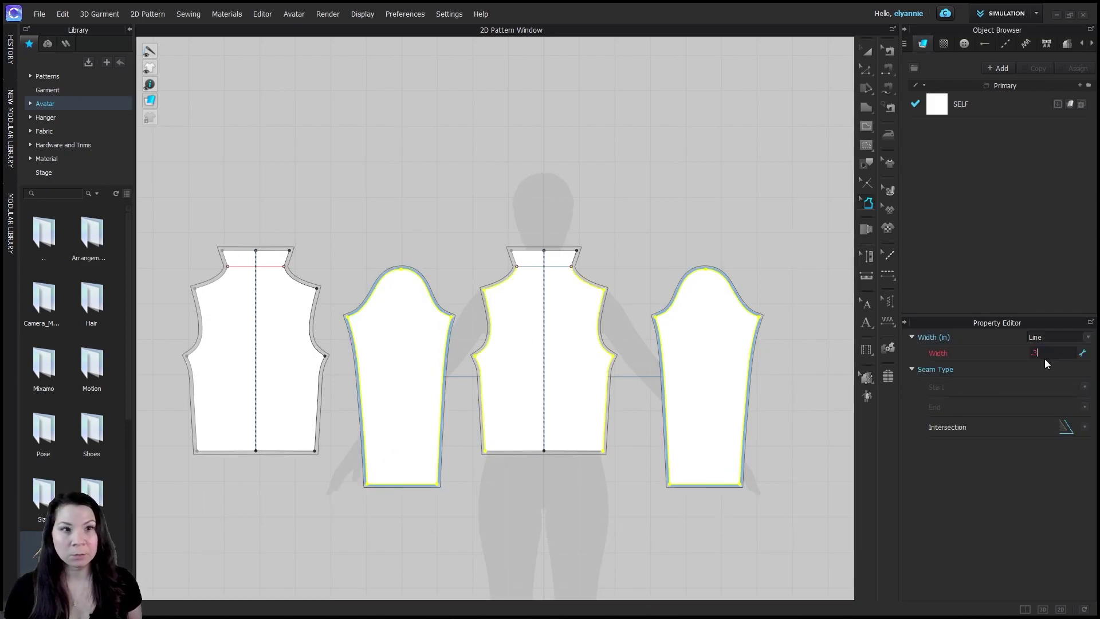
text(.3)
key(Return)
click(720, 236)
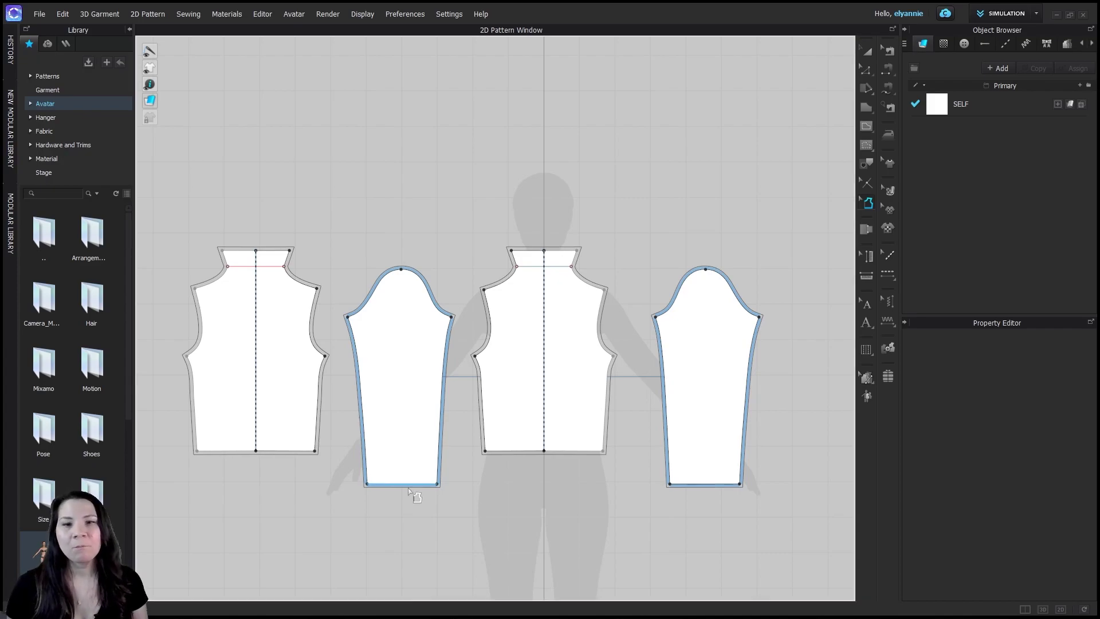
- Set a 0.75 in allowance on both bodice hems and the sleeve hem
scroll(412, 491, up, 2)
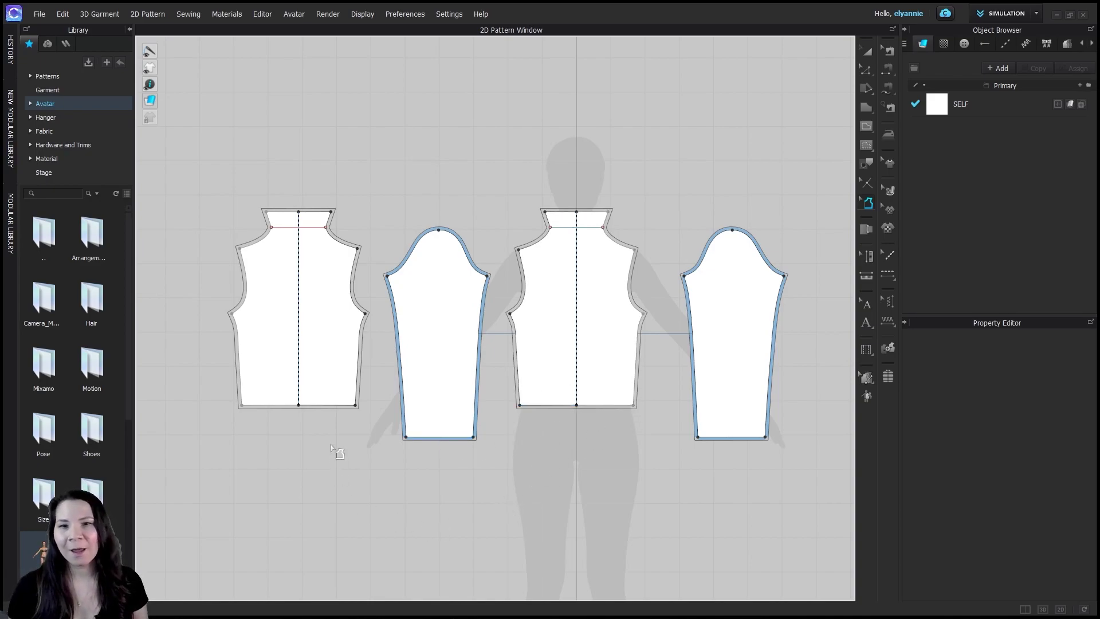
click(325, 405)
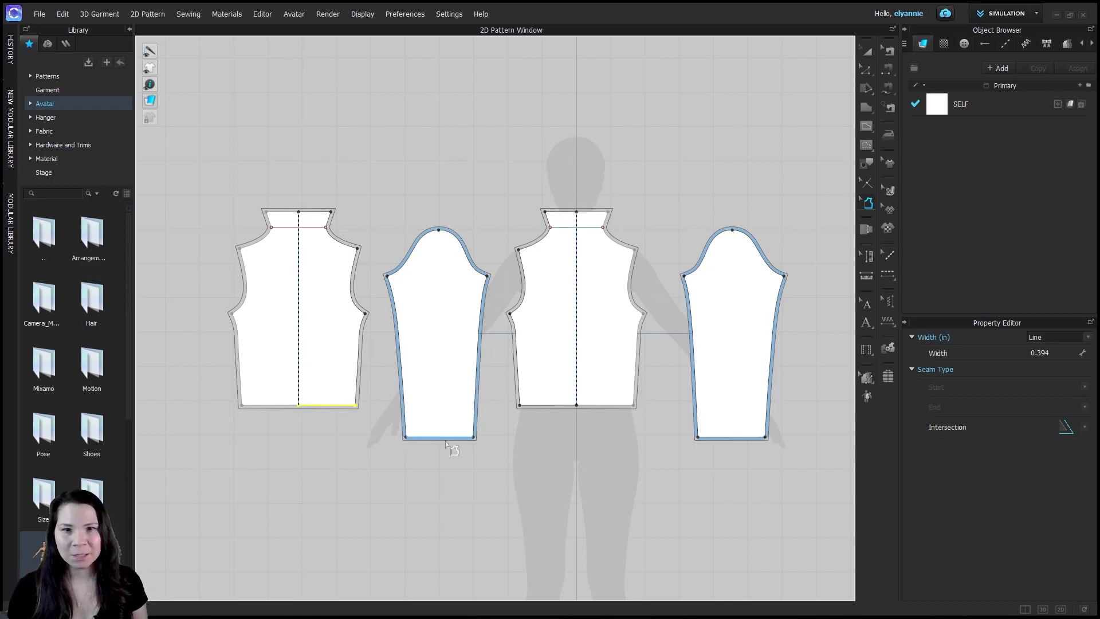
shift+click(445, 439)
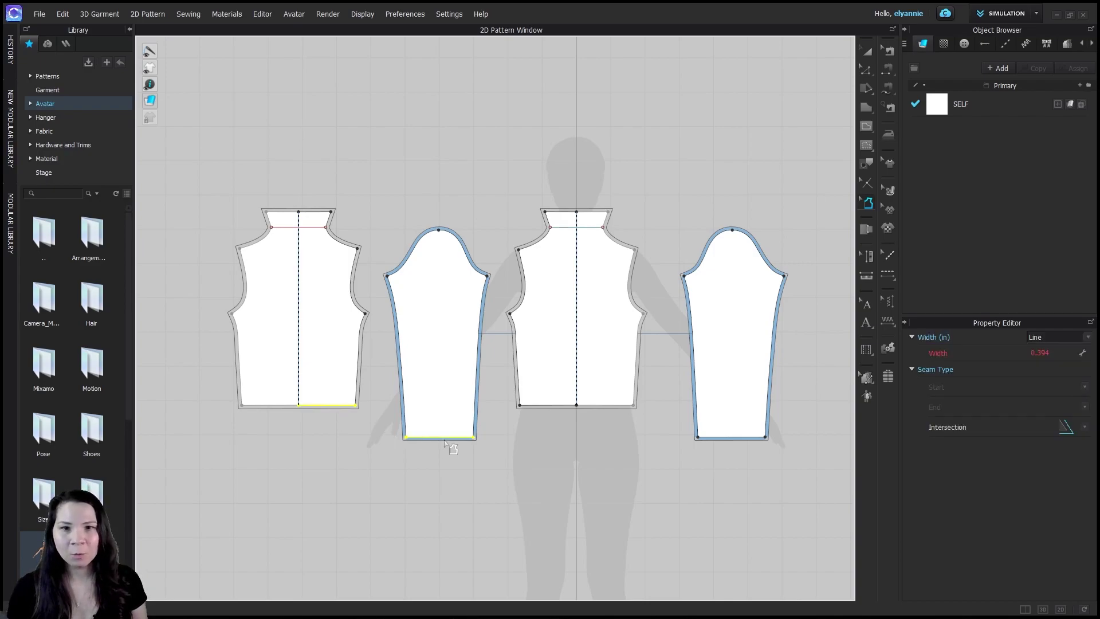
shift+click(547, 405)
click(1040, 353)
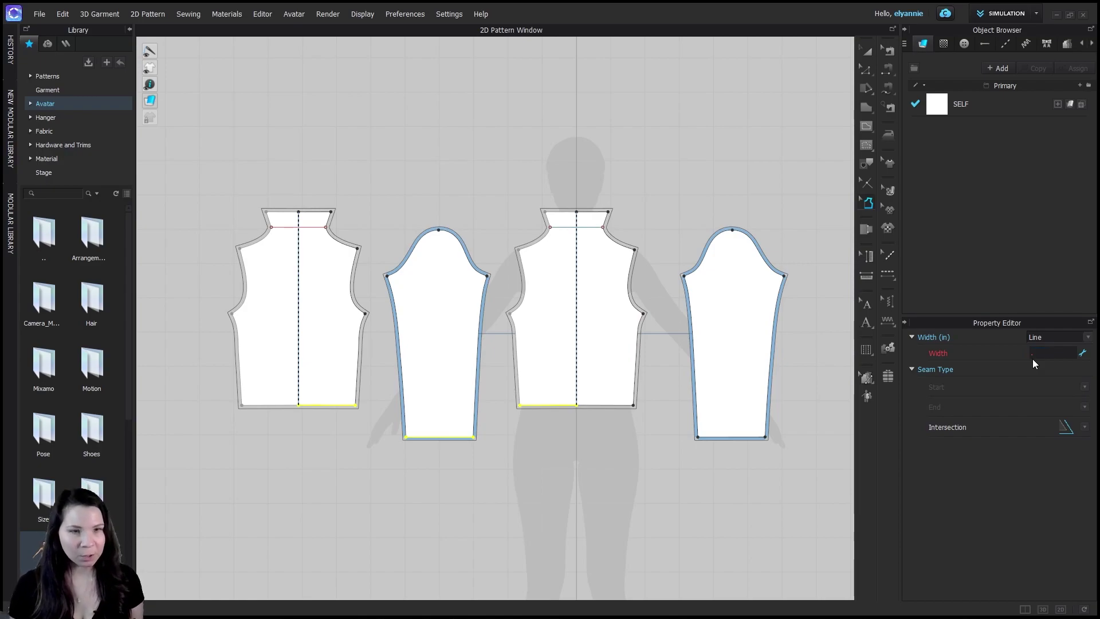
text(.75)
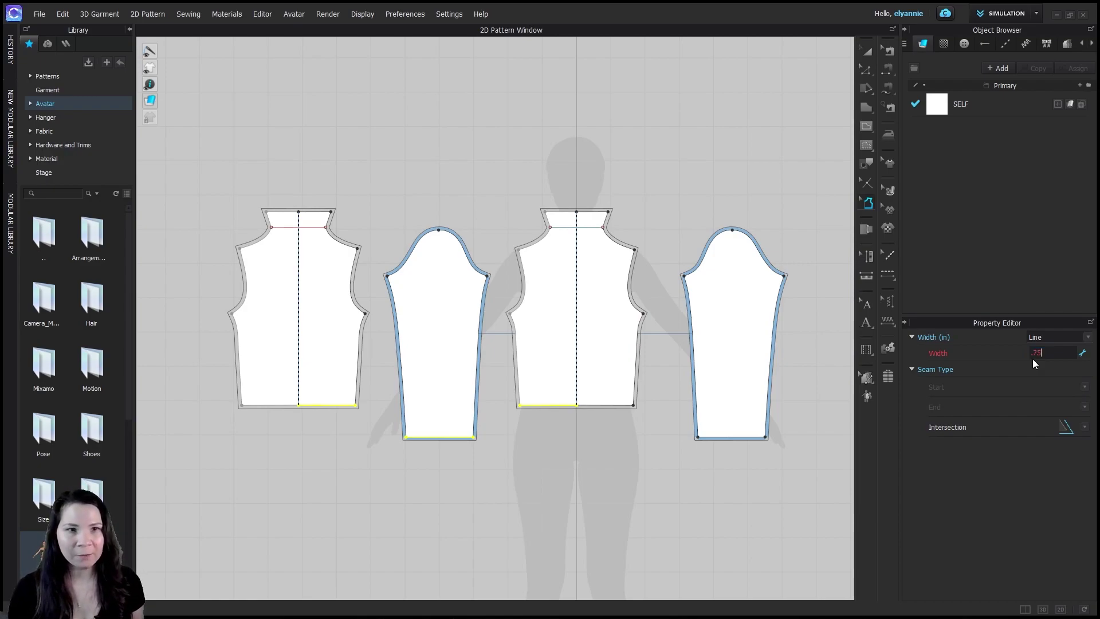
key(Return)
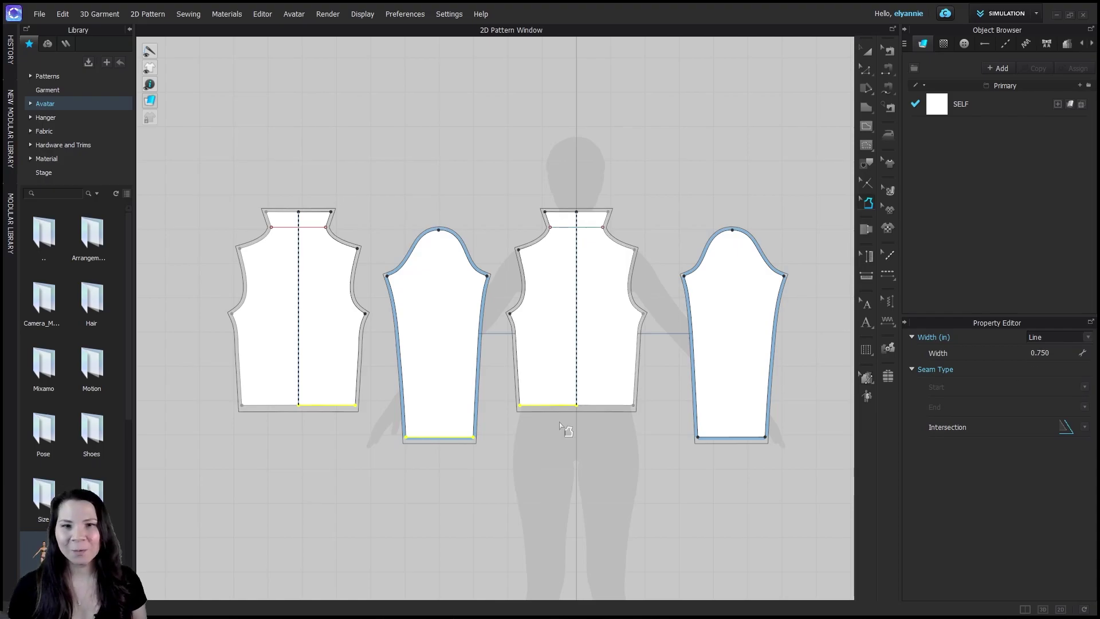
key(a)
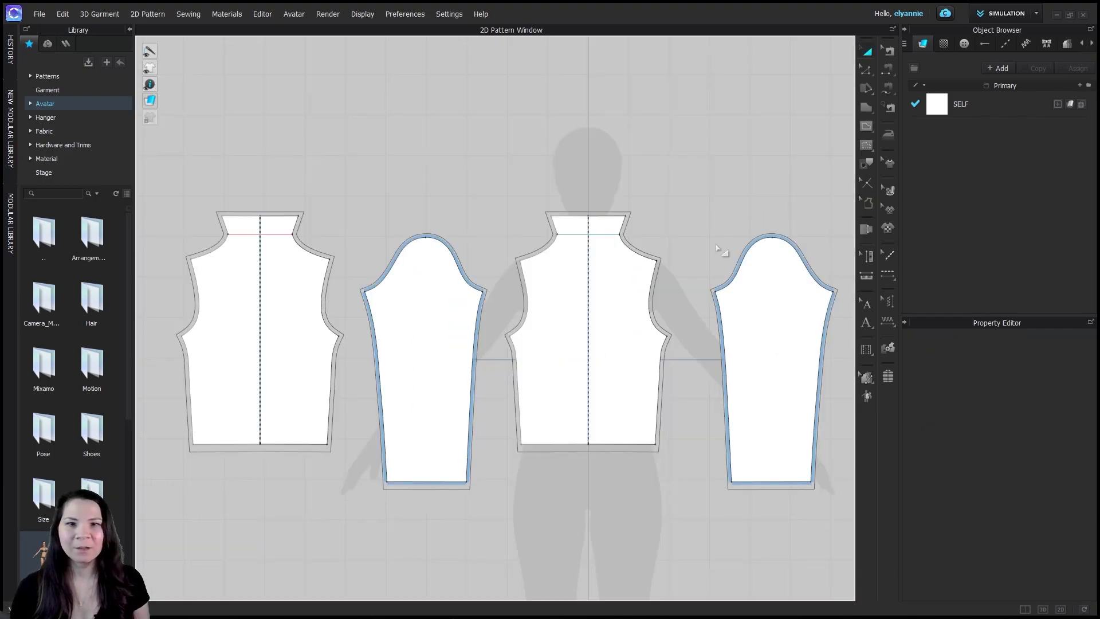
- Place a notch on the front bodice armhole 1 in from the underarm point
click(869, 190)
scroll(525, 359, up, 5)
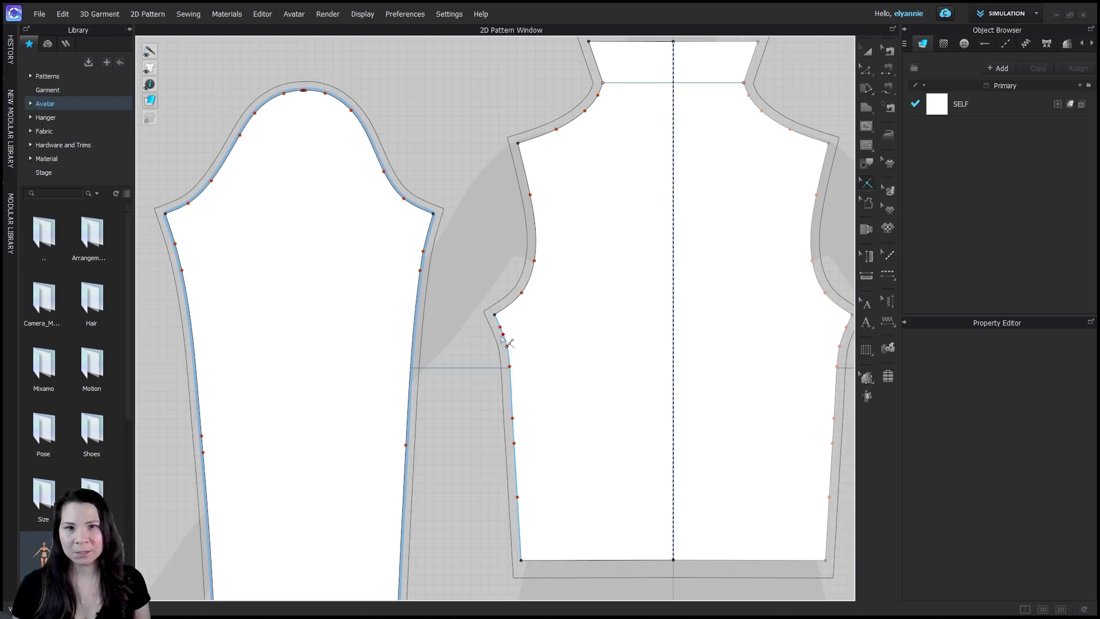
right_click(509, 341)
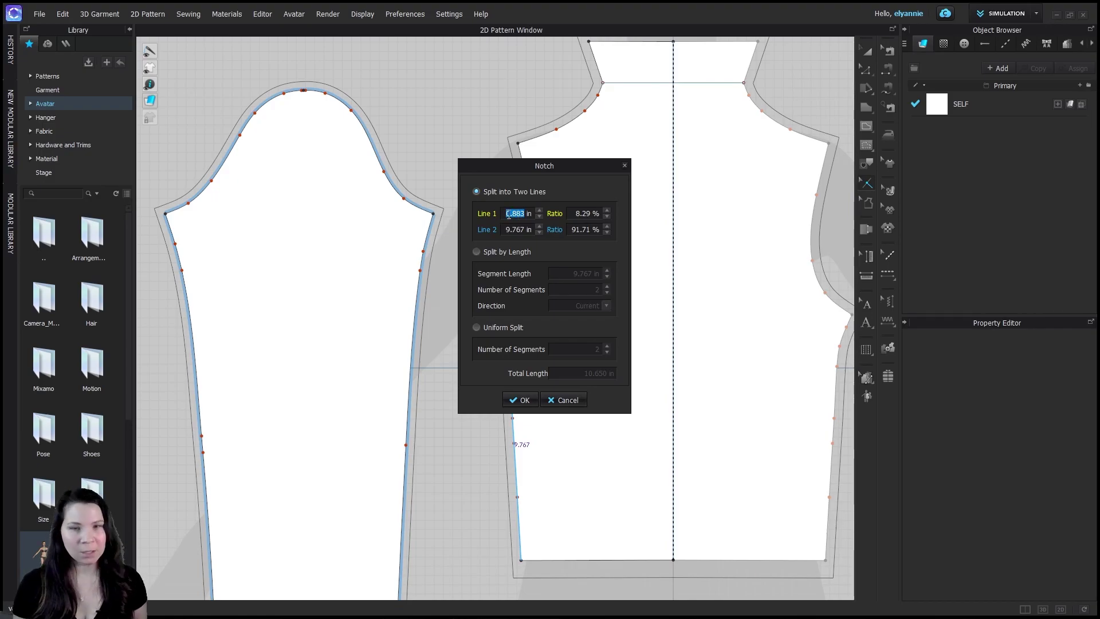
text(1)
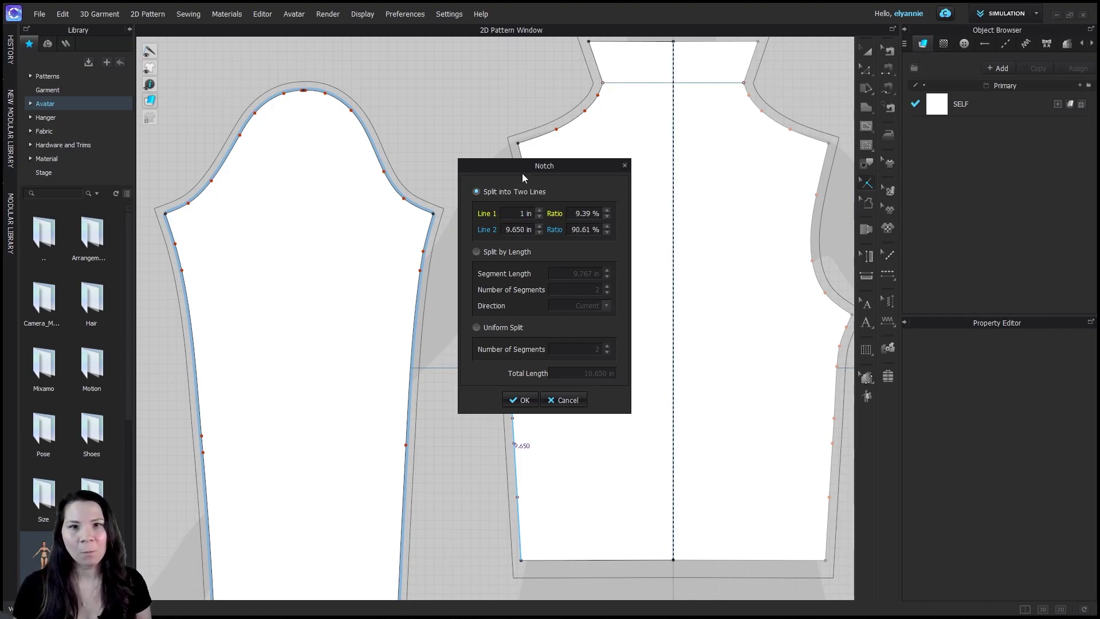
drag(524, 164, 645, 166)
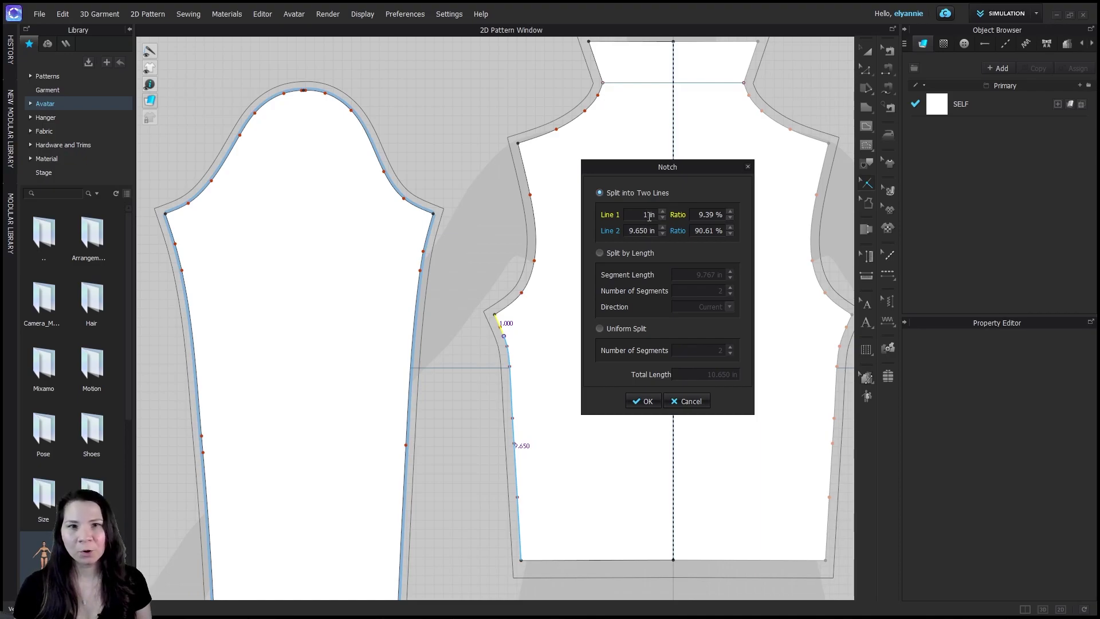
click(645, 401)
- Place a matching 1 in notch on the back bodice armhole
scroll(516, 346, up, 5)
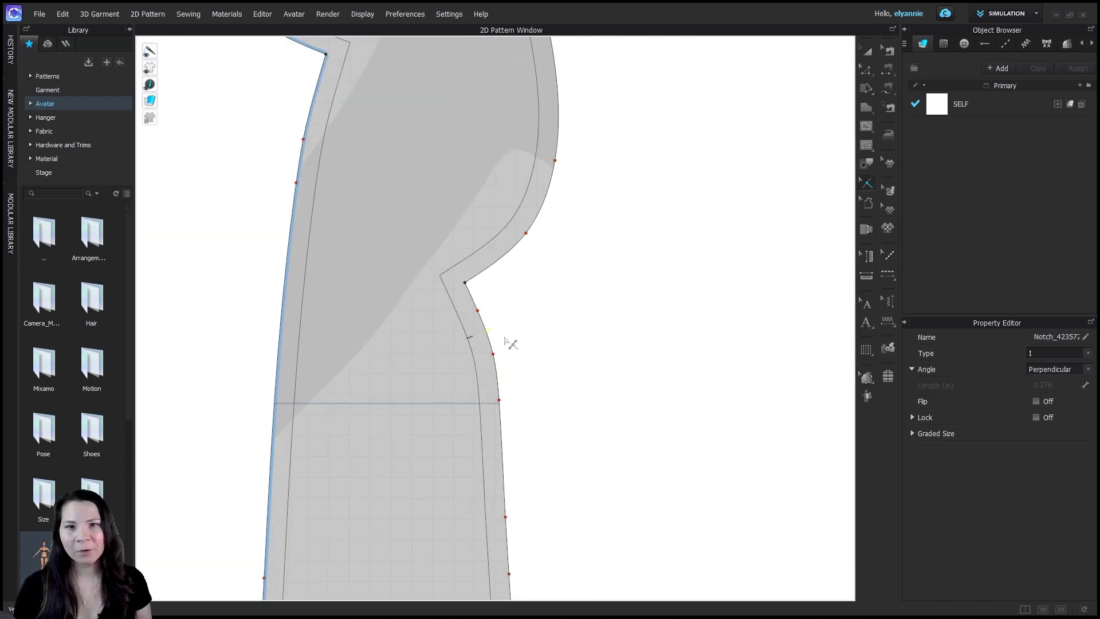
click(867, 51)
scroll(538, 332, up, 3)
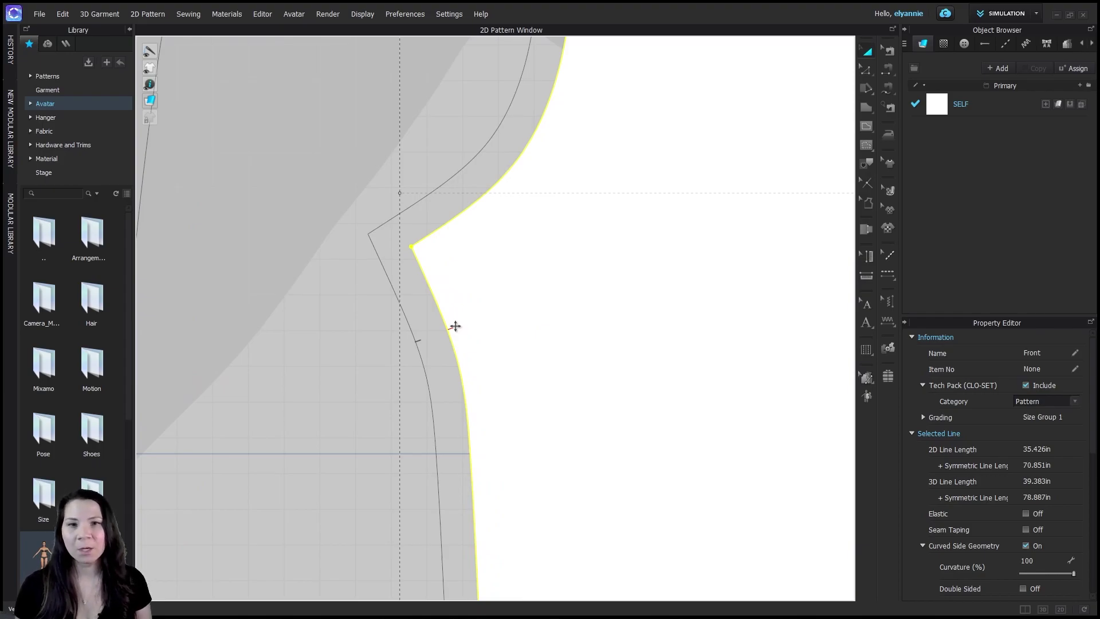
scroll(459, 333, down, 5)
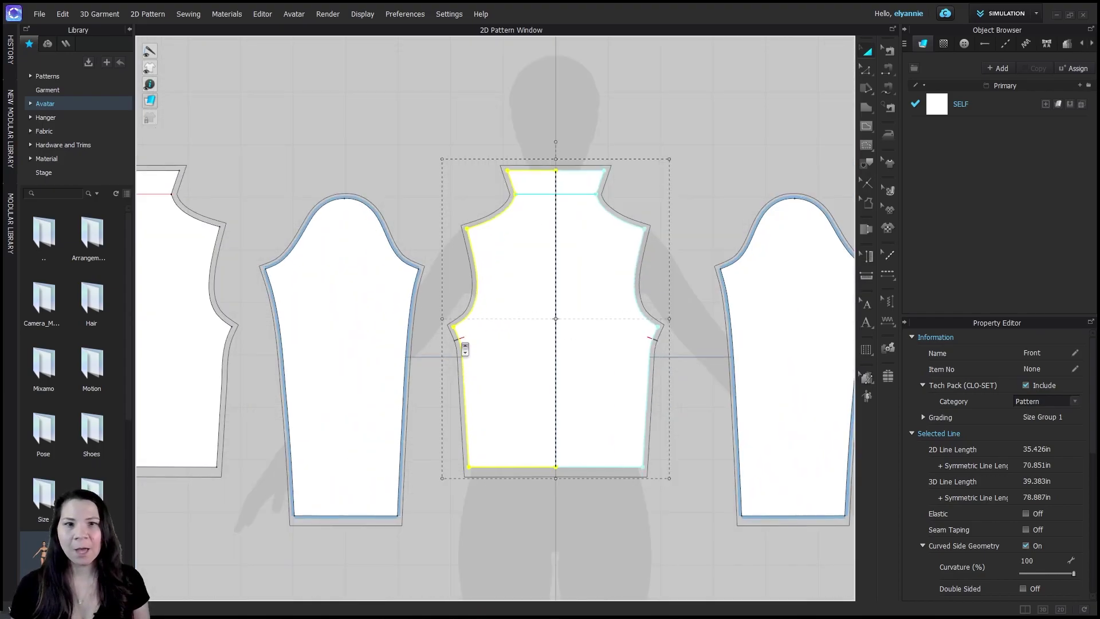
middle_drag(466, 348, 658, 324)
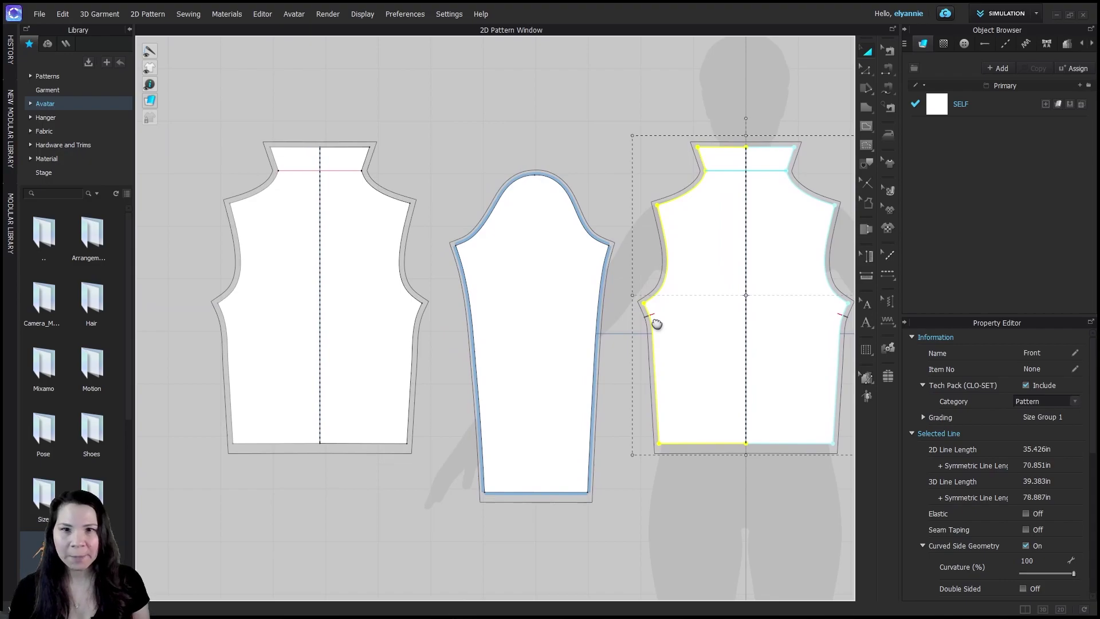
click(868, 184)
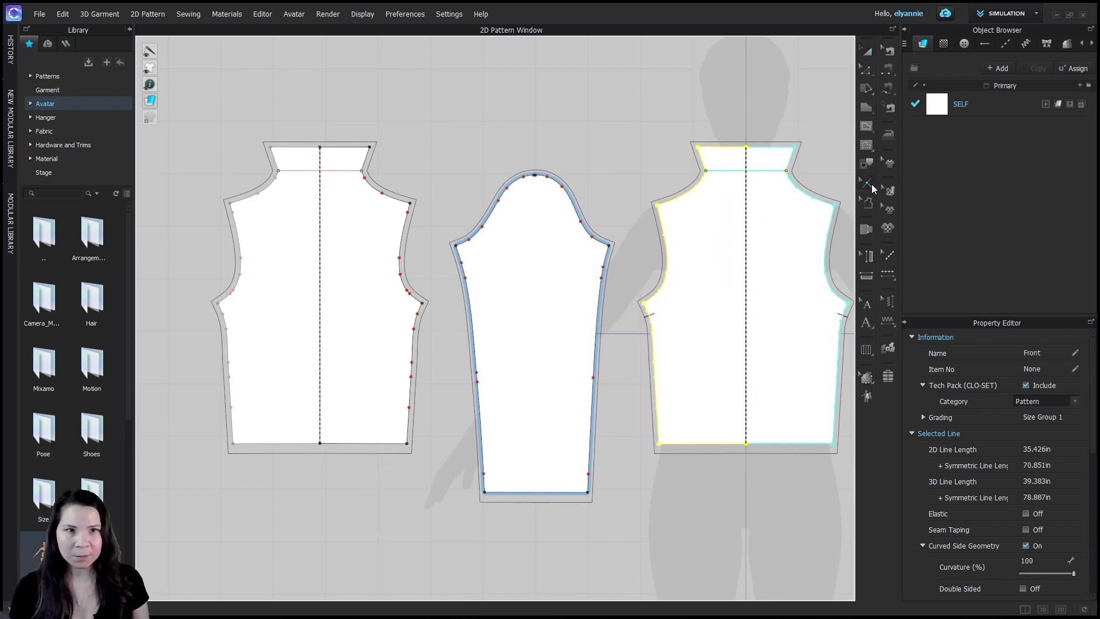
scroll(427, 327, up, 4)
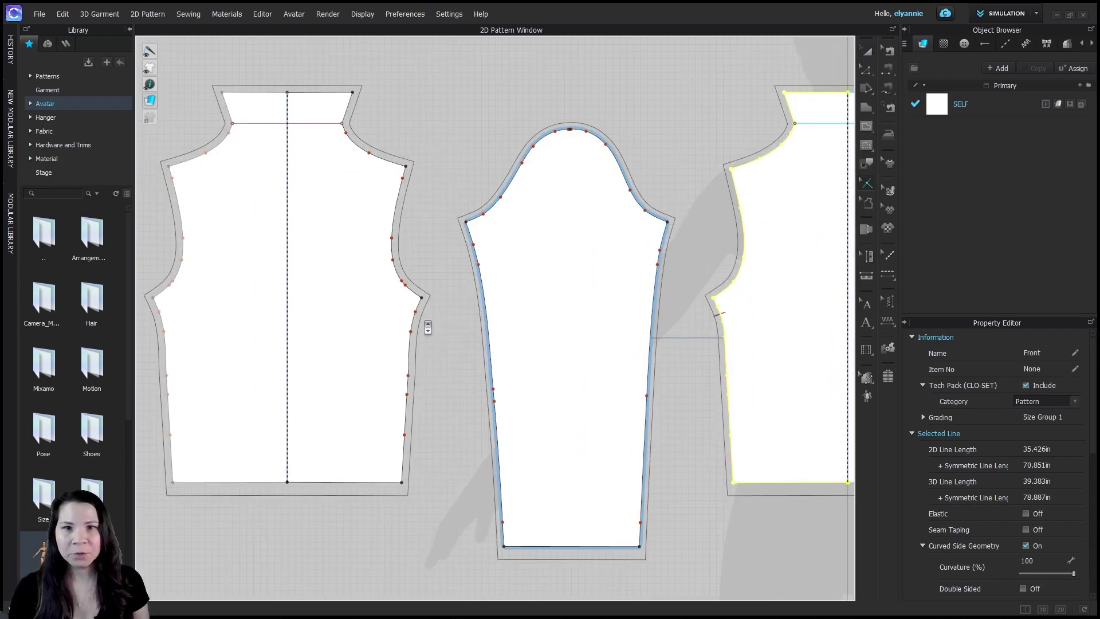
right_click(417, 303)
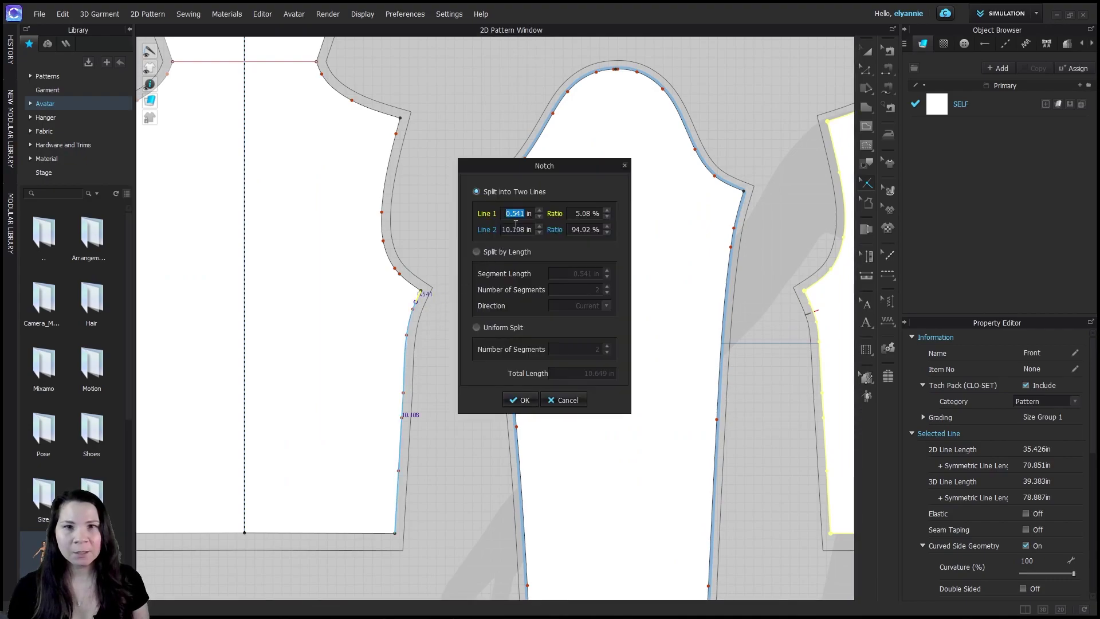
text(1)
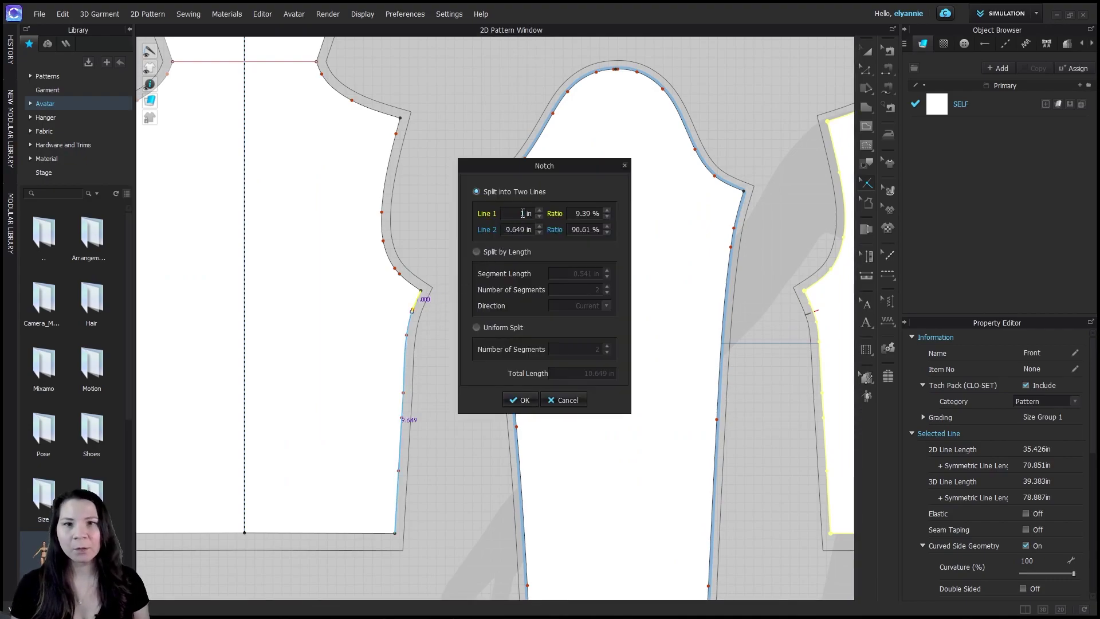
click(519, 400)
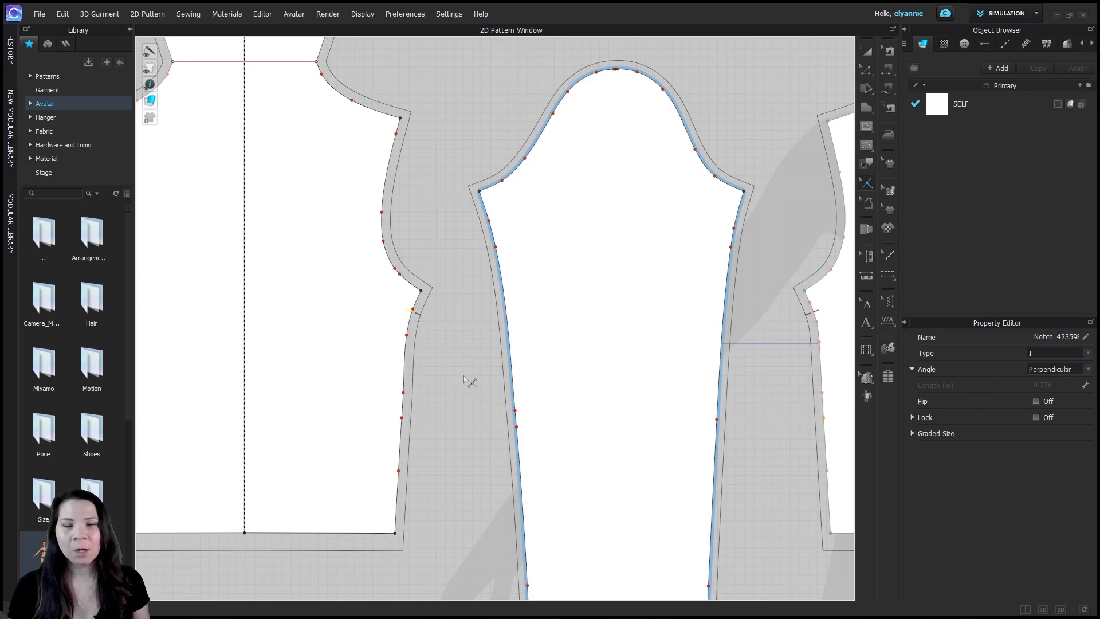
click(867, 51)
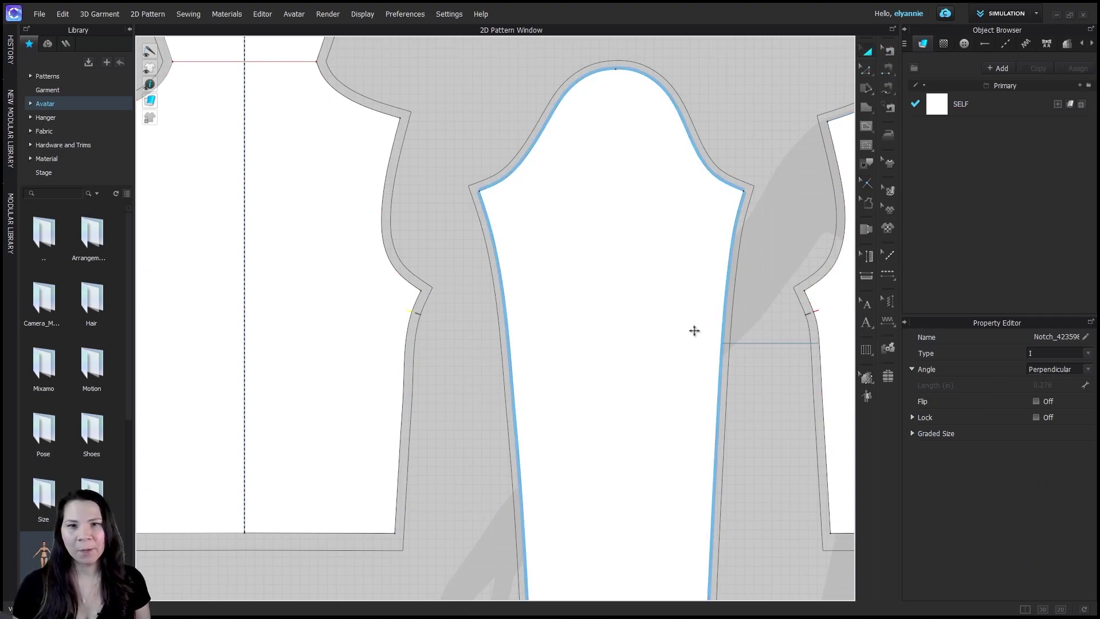
- Add a notch 2.5 in along the bodice armhole
scroll(694, 330, down, 5)
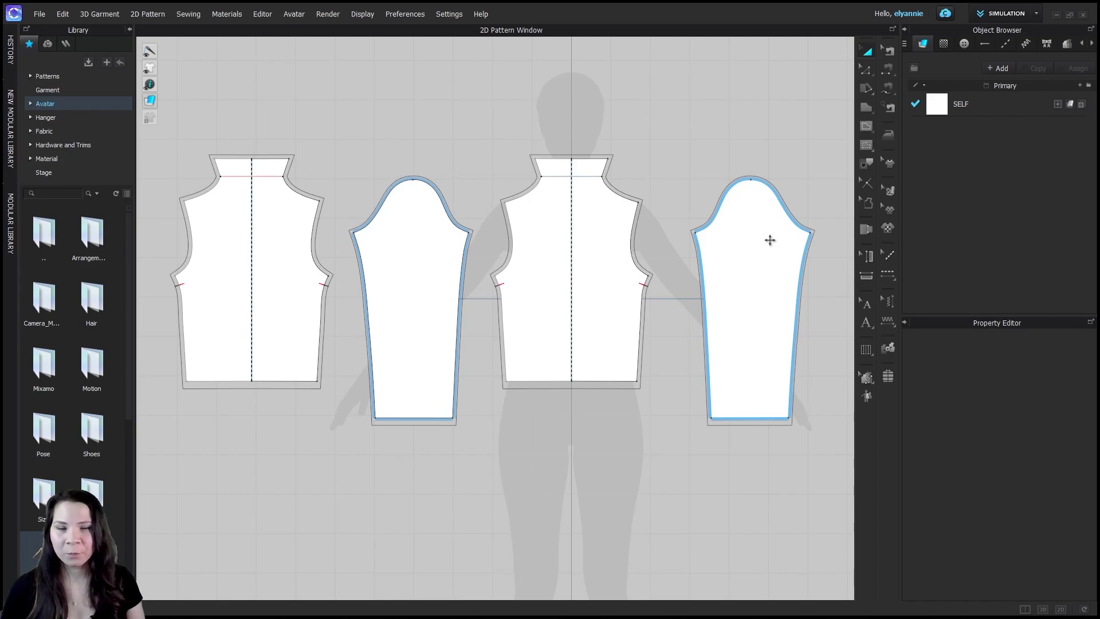
click(864, 188)
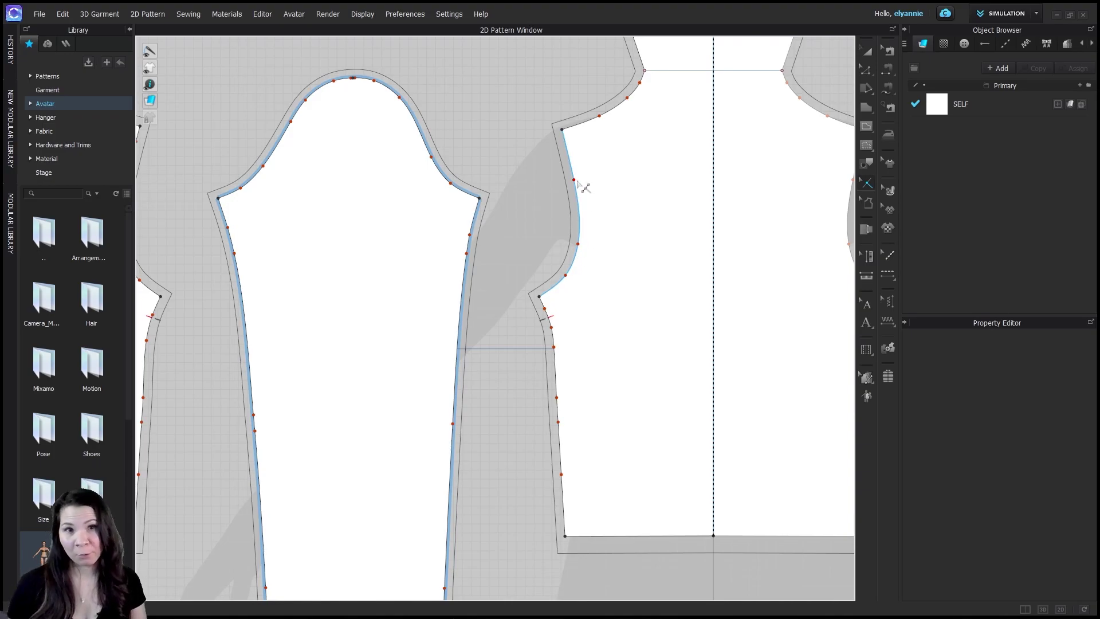
right_click(576, 262)
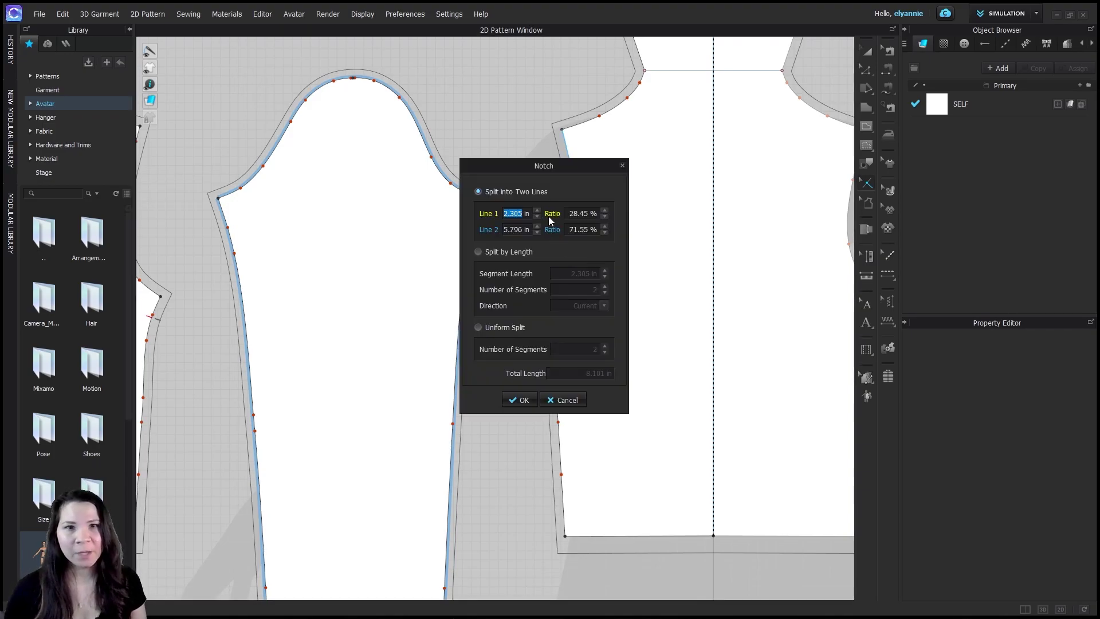
drag(556, 167, 764, 176)
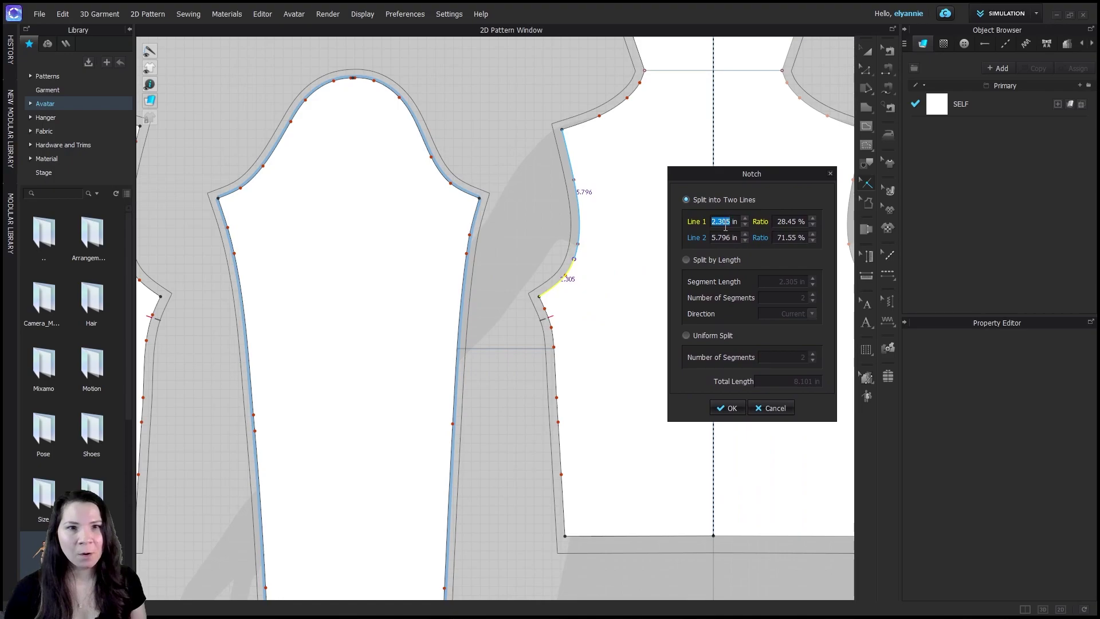
text(2.5)
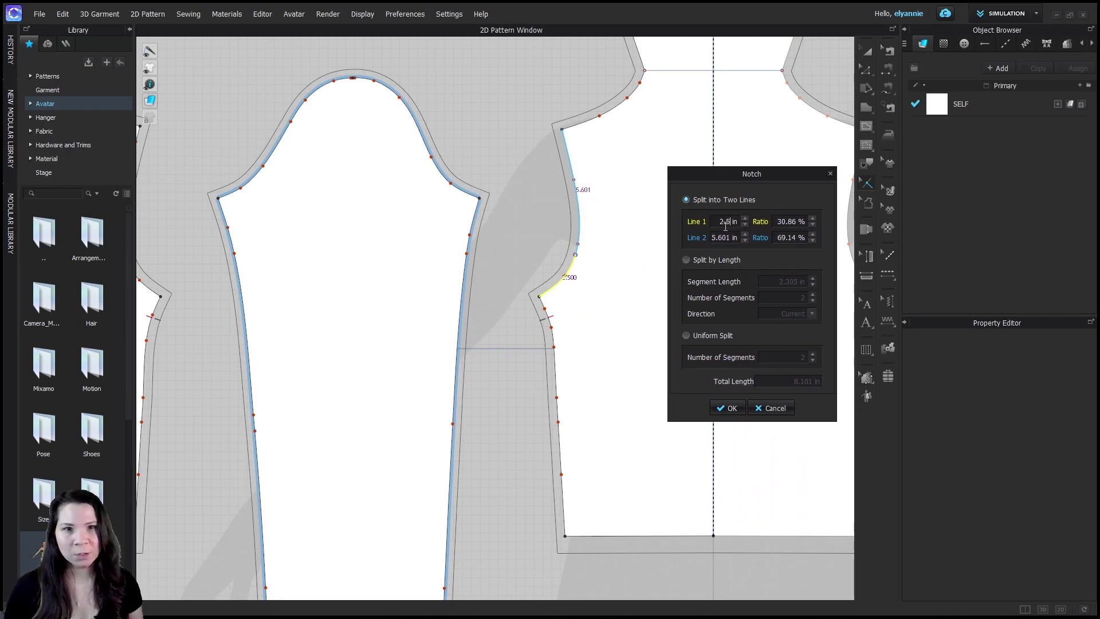
click(728, 408)
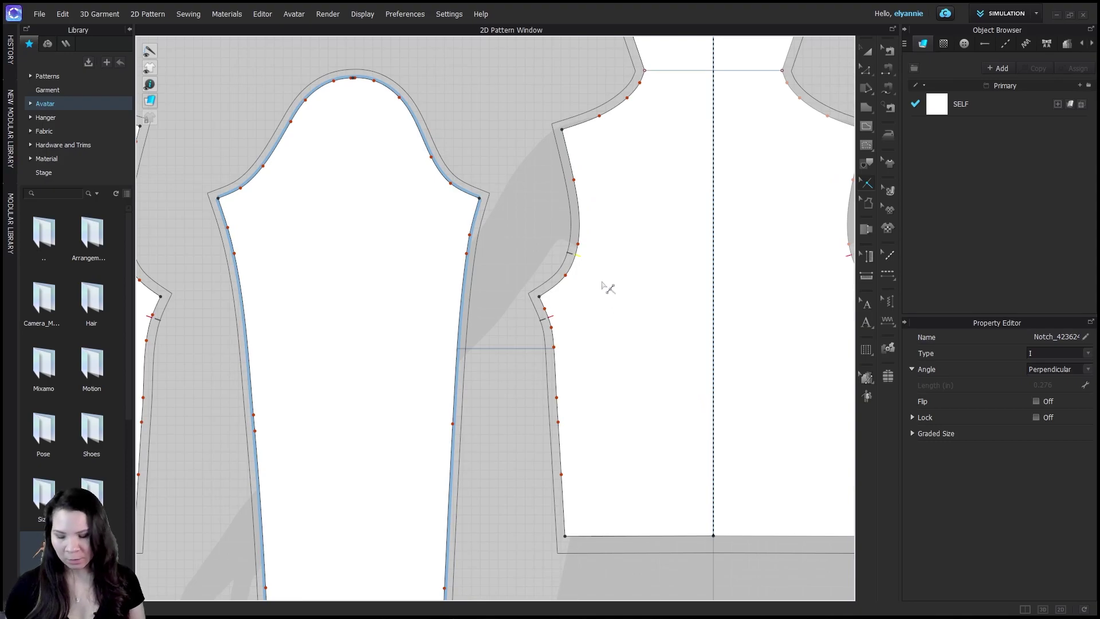
- Add another armhole notch at a 33.33% ratio of the curve length
right_click(579, 254)
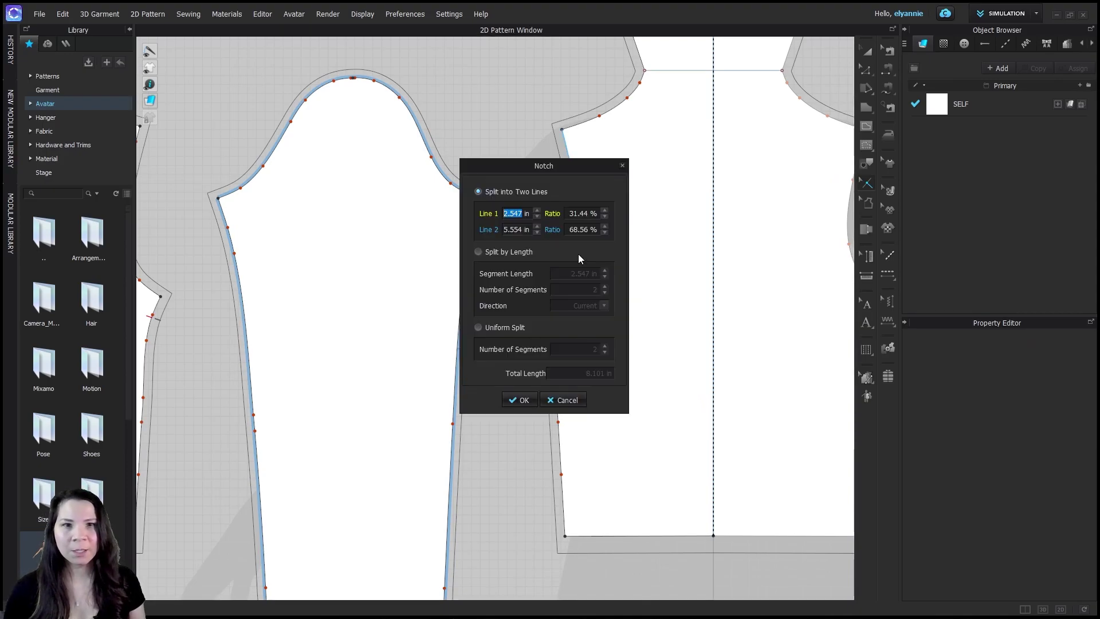
click(584, 213)
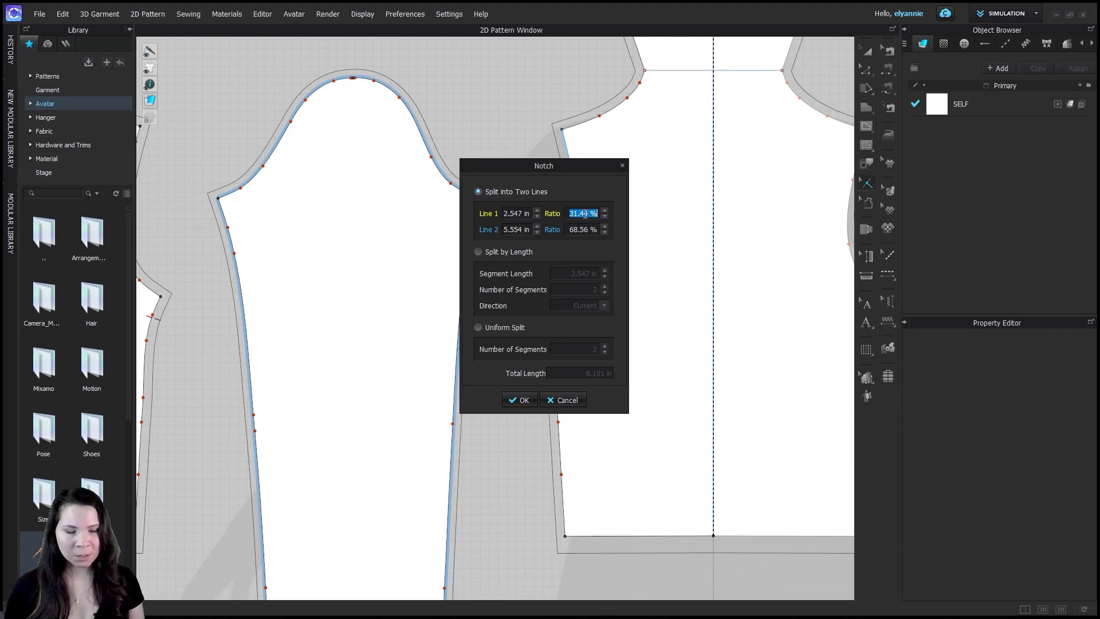
text(33.33)
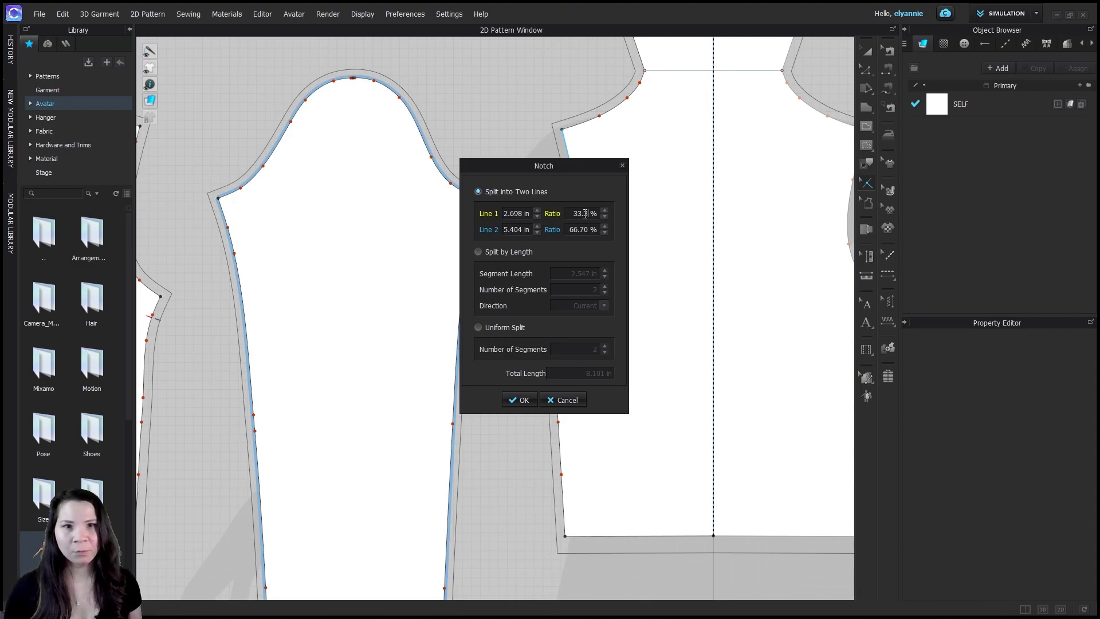
key(Return)
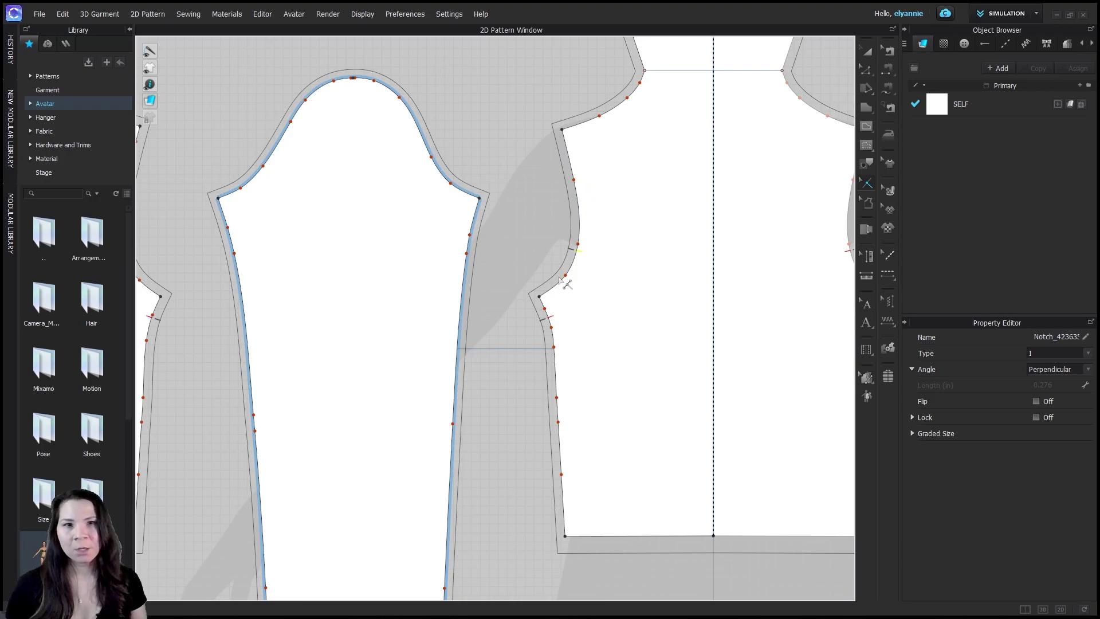
- Add another notch on the bodice armhole, entering .2 as its position
middle_drag(565, 282, 567, 304)
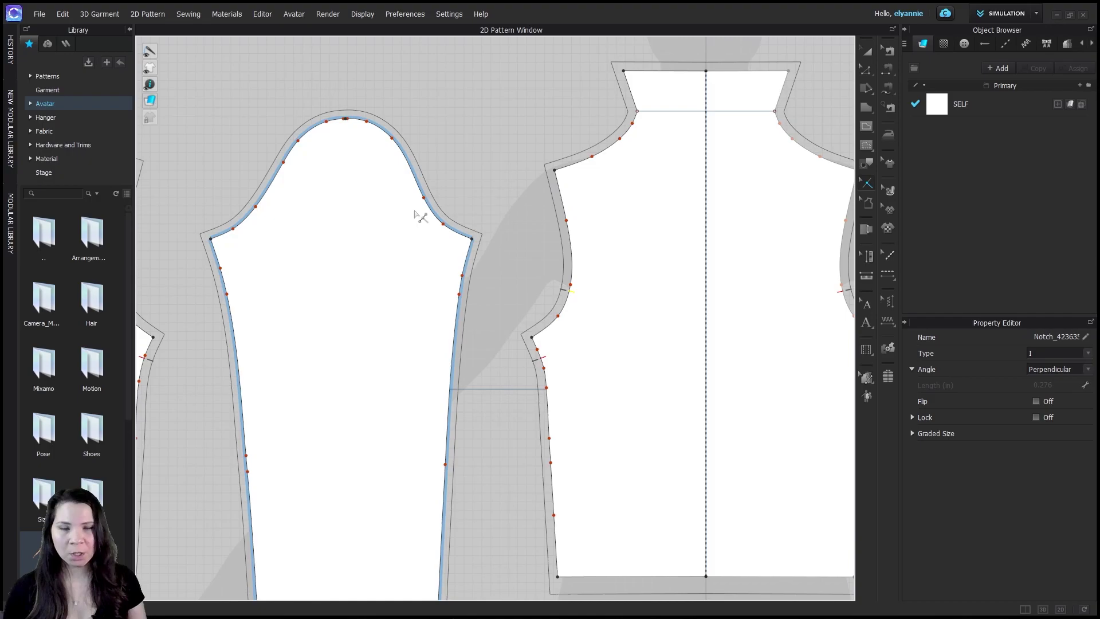
scroll(567, 286, down, 1)
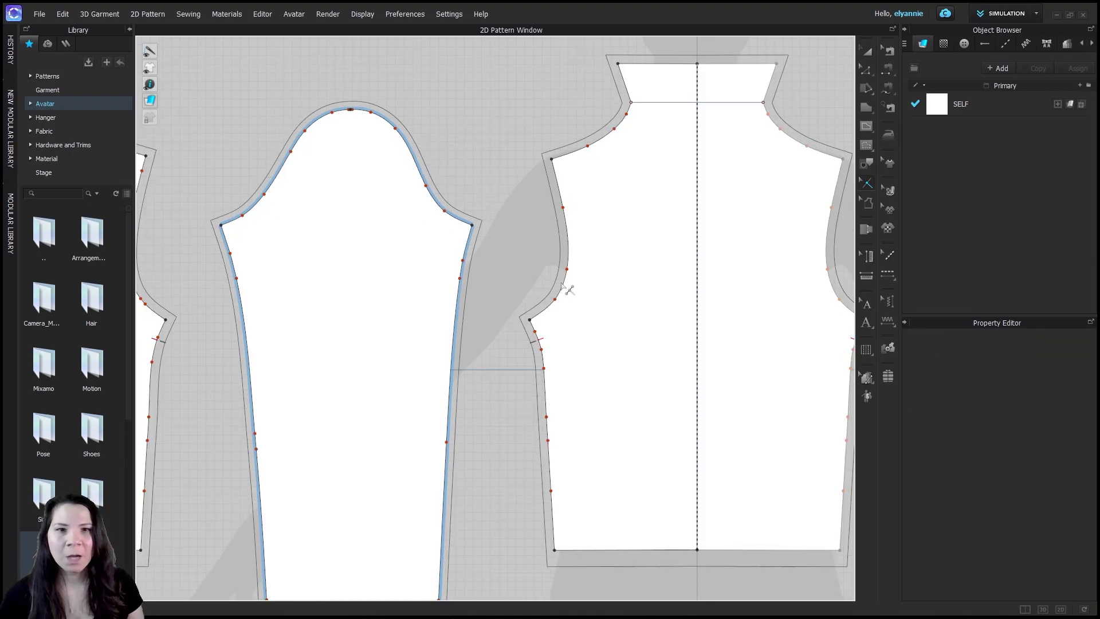
right_click(566, 284)
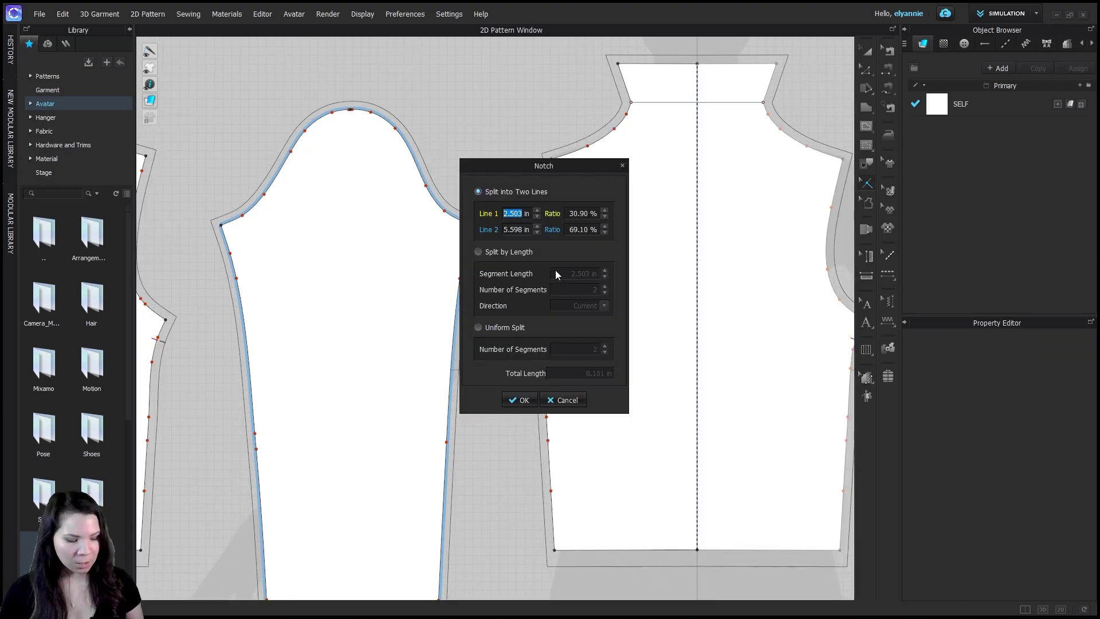
text(.)
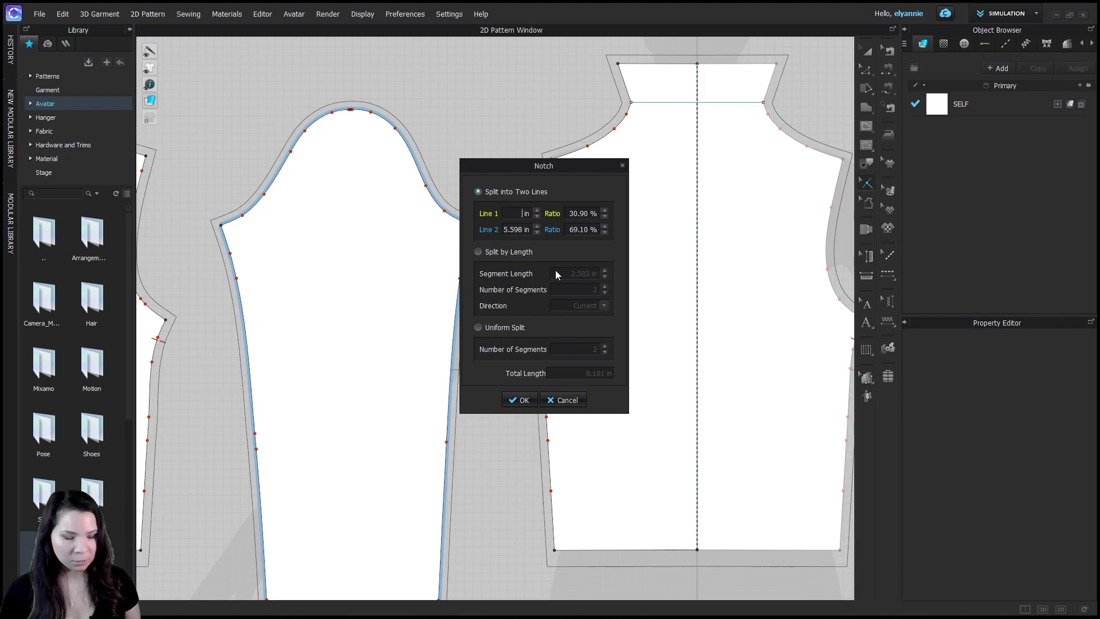
text(2)
key(Return)
- Place a notch 2.5 in along the sleeve cap curve
right_click(436, 202)
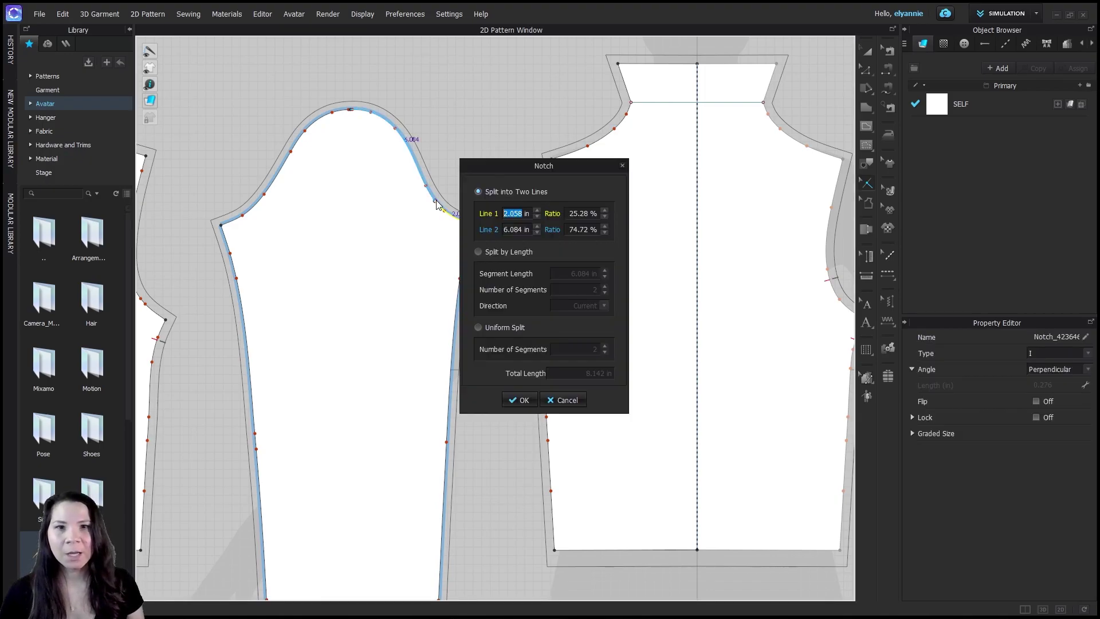
text(2.5)
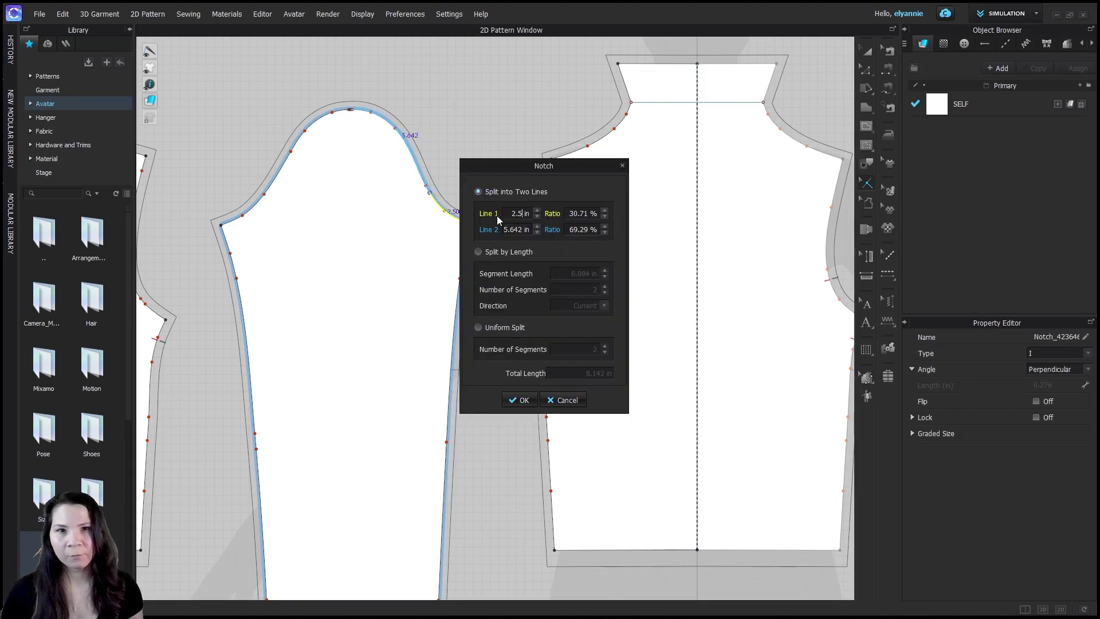
key(Return)
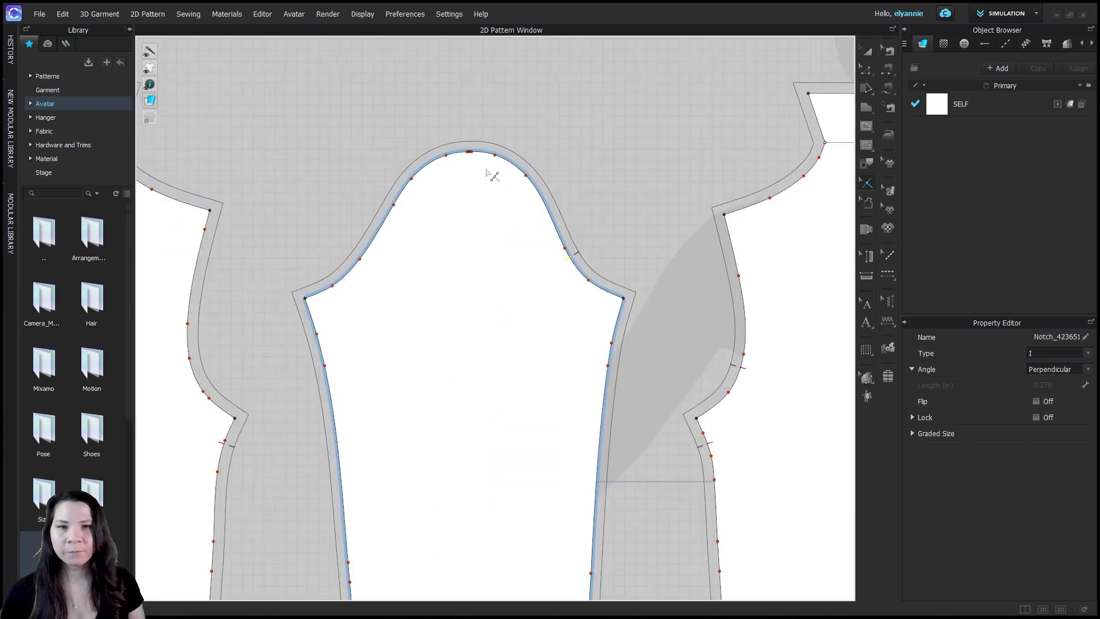
middle_drag(444, 215, 492, 172)
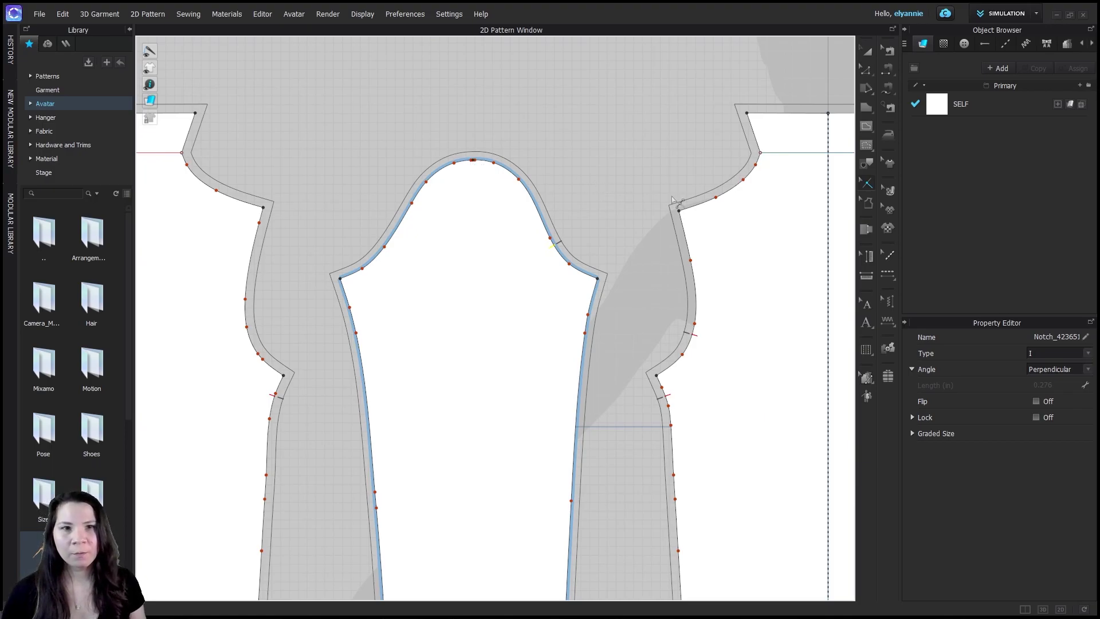
- Place a second notch on the left curve of the sleeve cap
scroll(507, 172, up, 5)
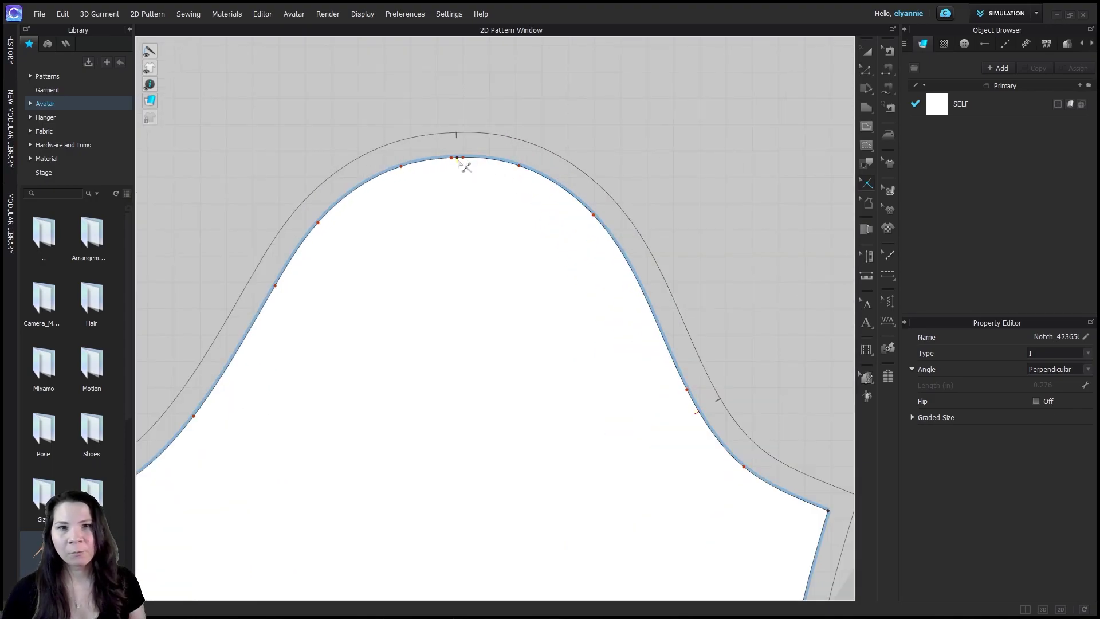
scroll(538, 310, down, 5)
middle_drag(567, 338, 499, 225)
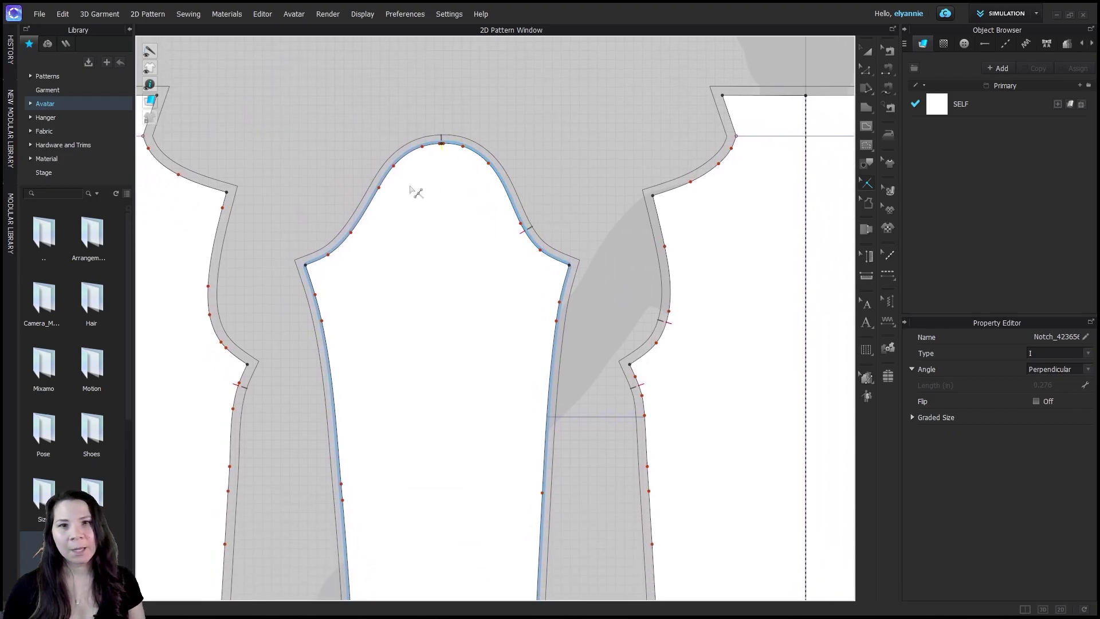
click(360, 228)
scroll(499, 273, down, 3)
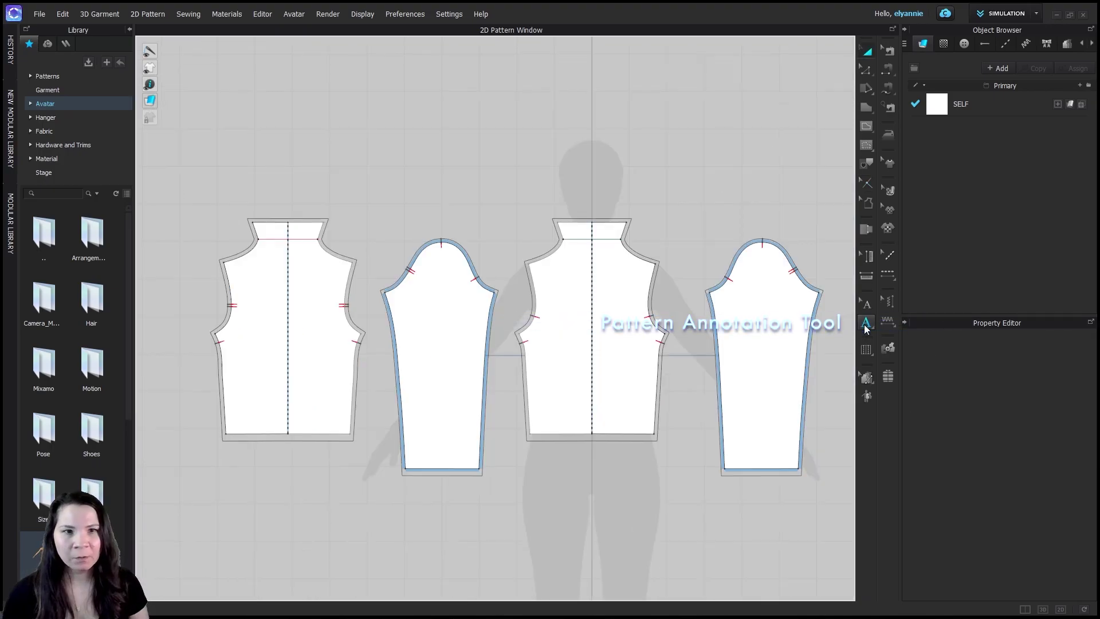
- Add a '.75 SEAM ALLOWANCE' text annotation at the bodice hem
click(866, 323)
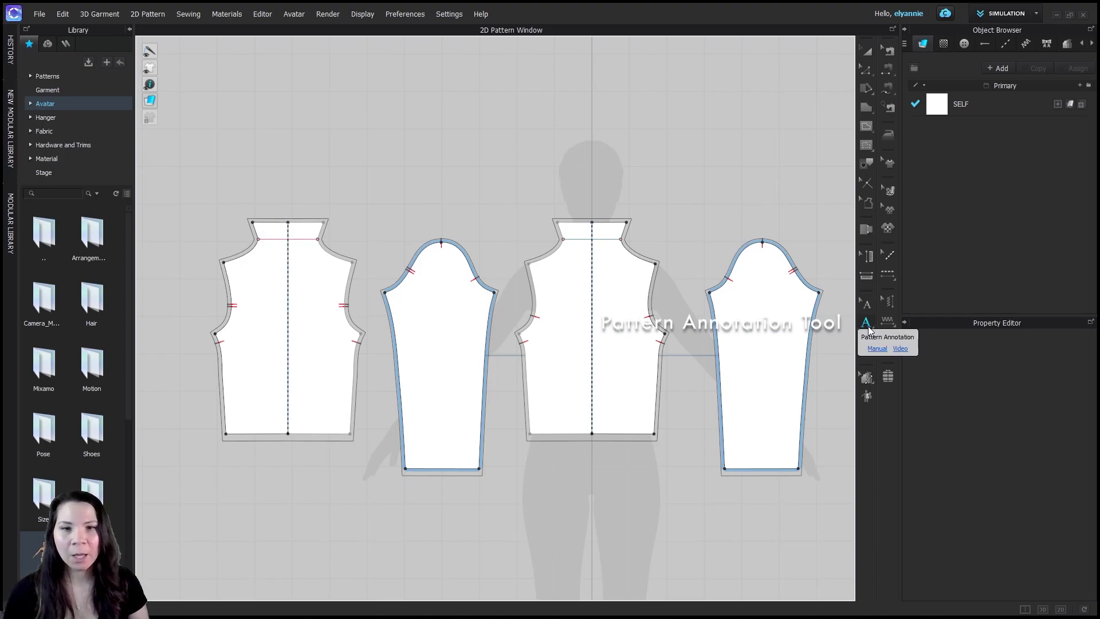
scroll(594, 435, up, 3)
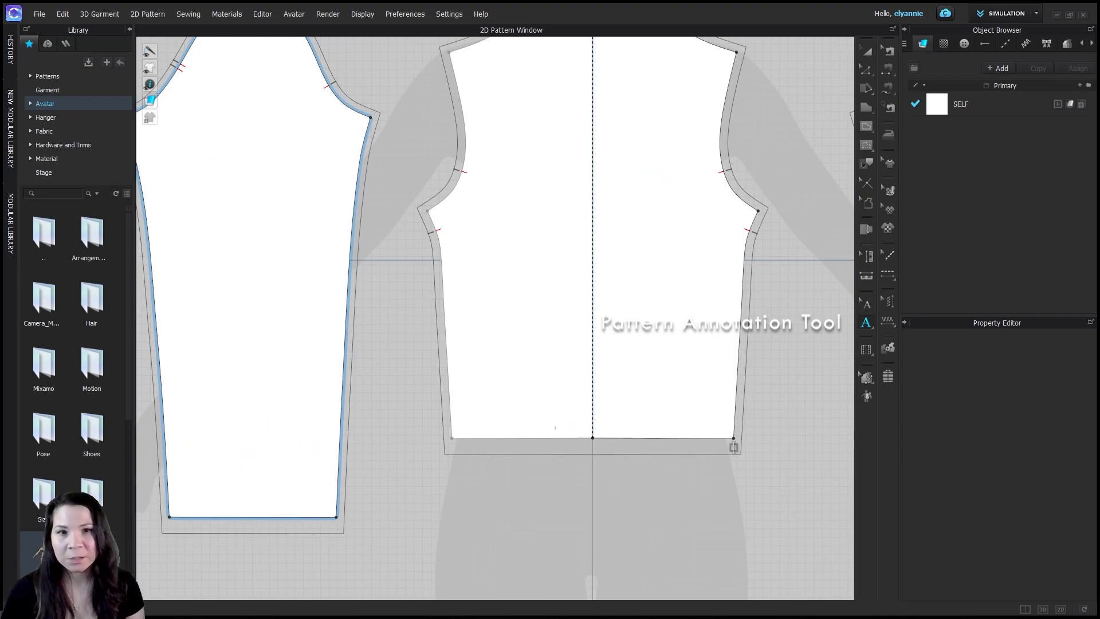
text(.75 SEAM ALLOWANCE)
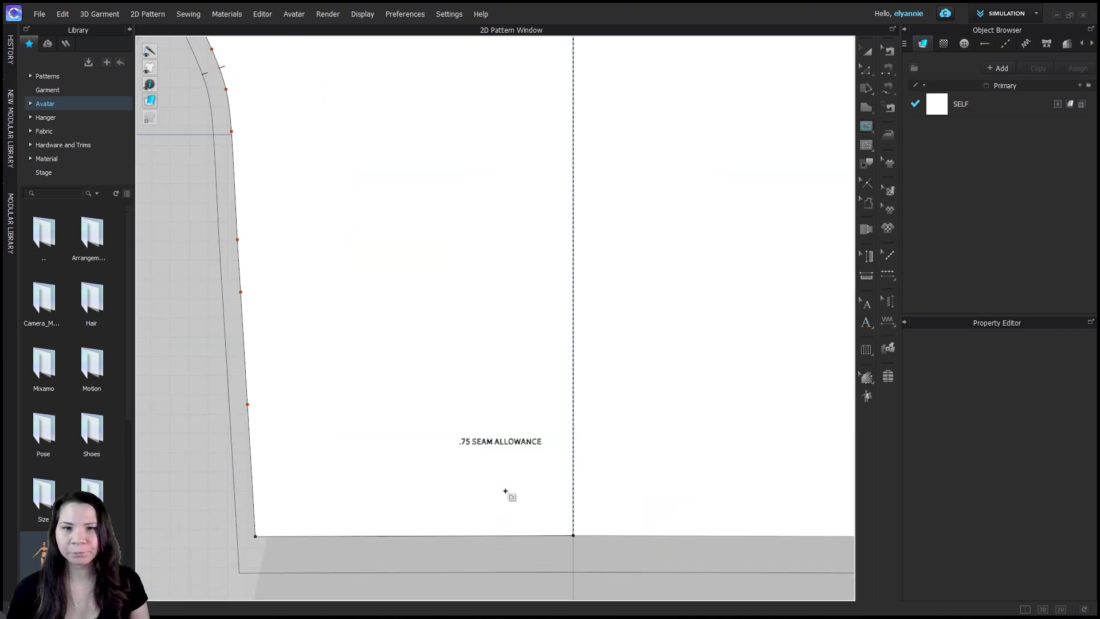
- Draw an arrow pointing down to the hem and paste a second copy beside it
click(497, 525)
click(490, 500)
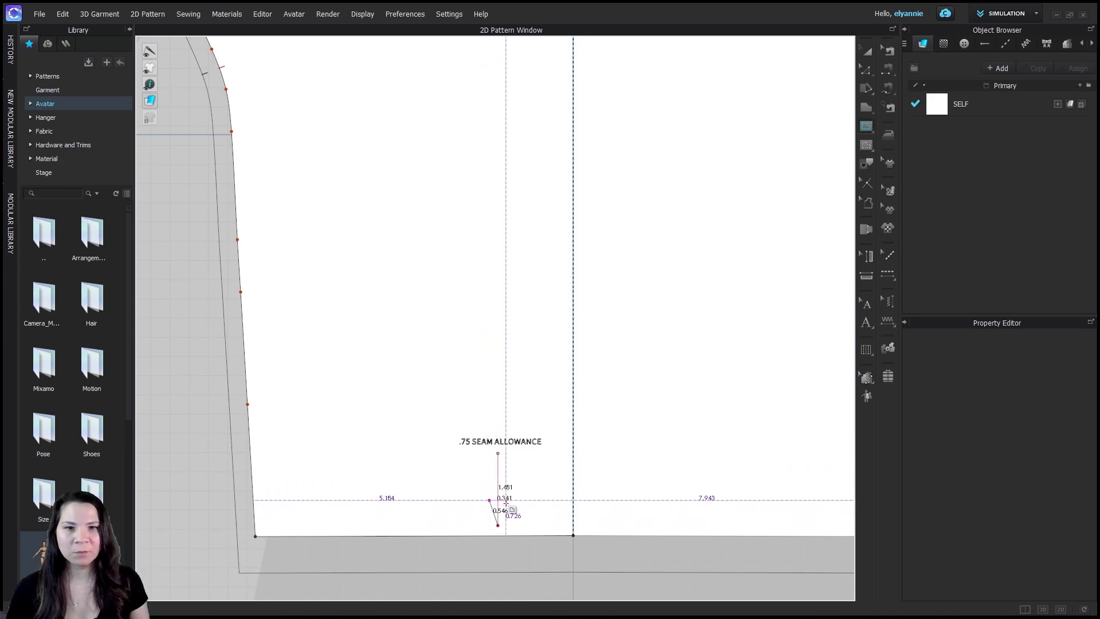
click(507, 499)
double_click(498, 525)
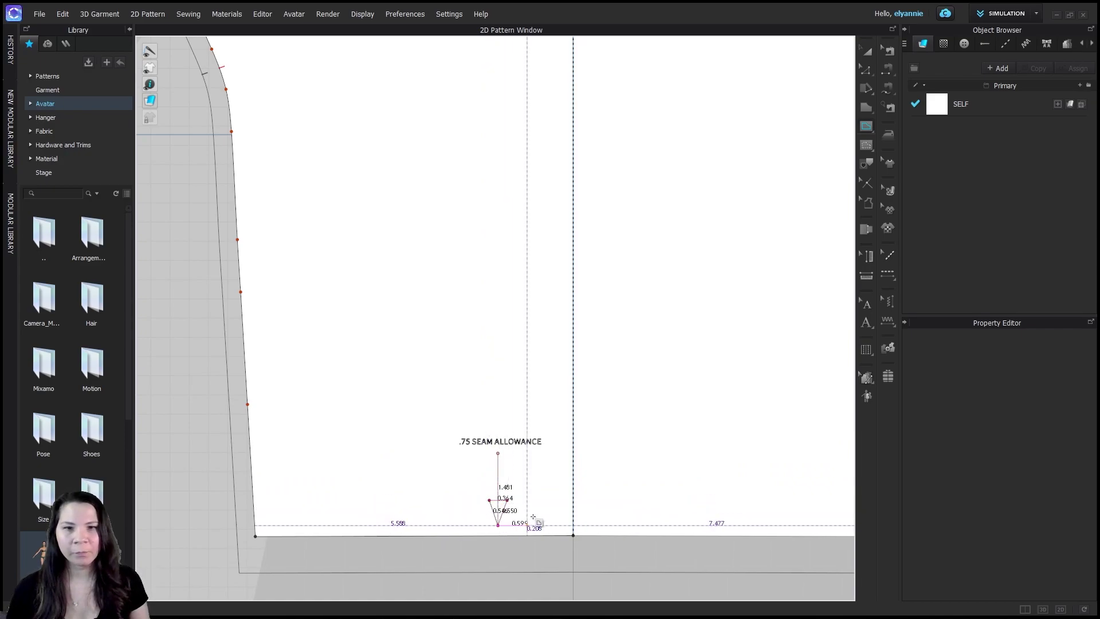
key(ctrl+c)
key(ctrl+v)
click(646, 435)
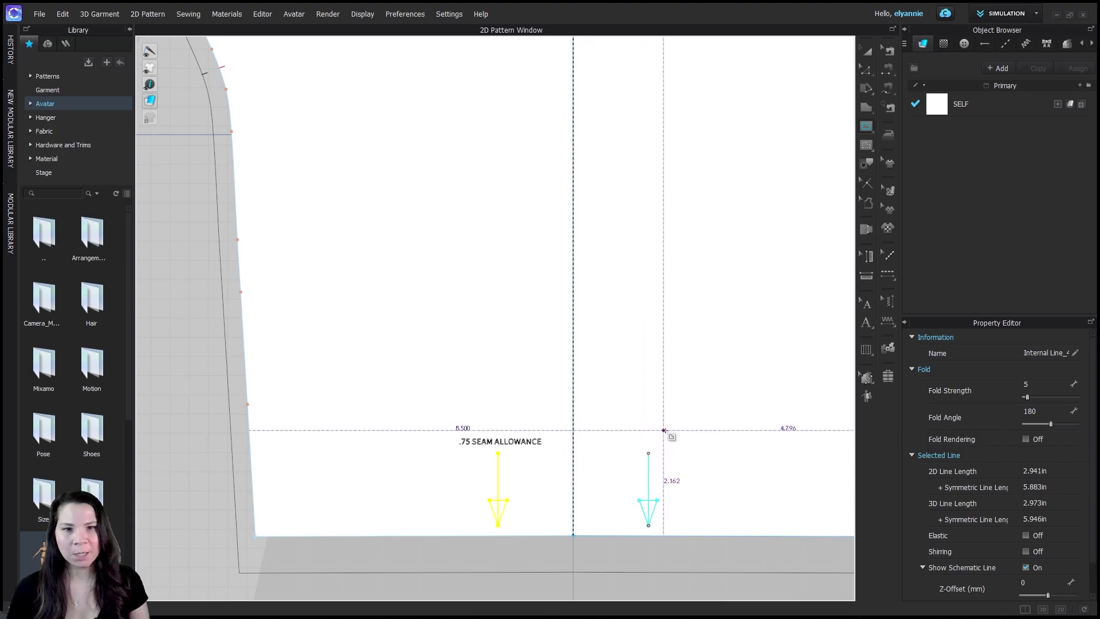
scroll(683, 437, down, 5)
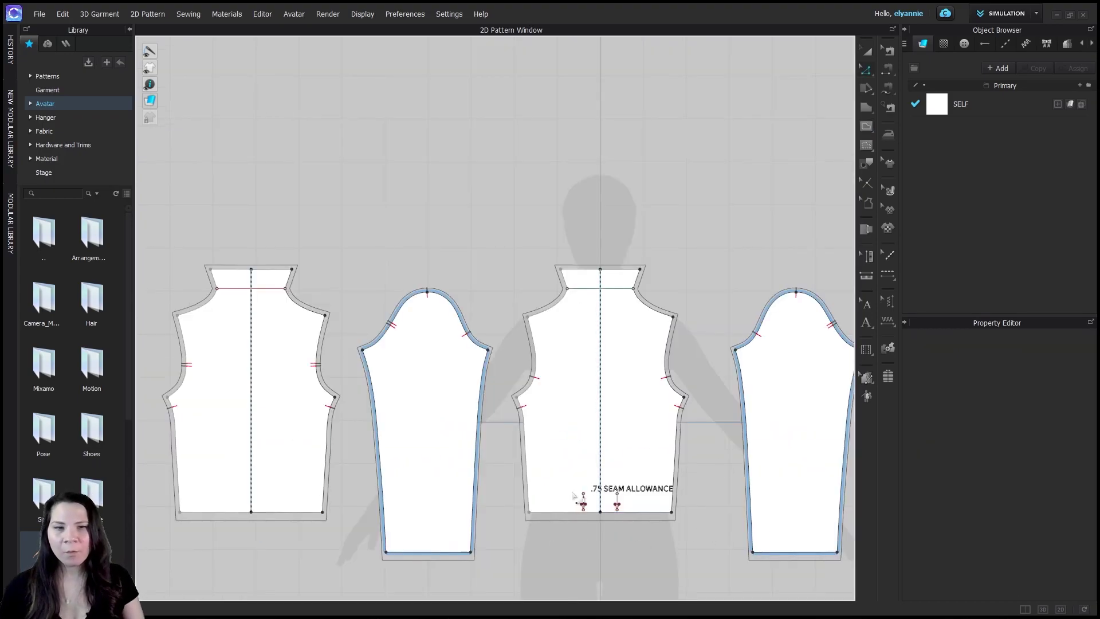